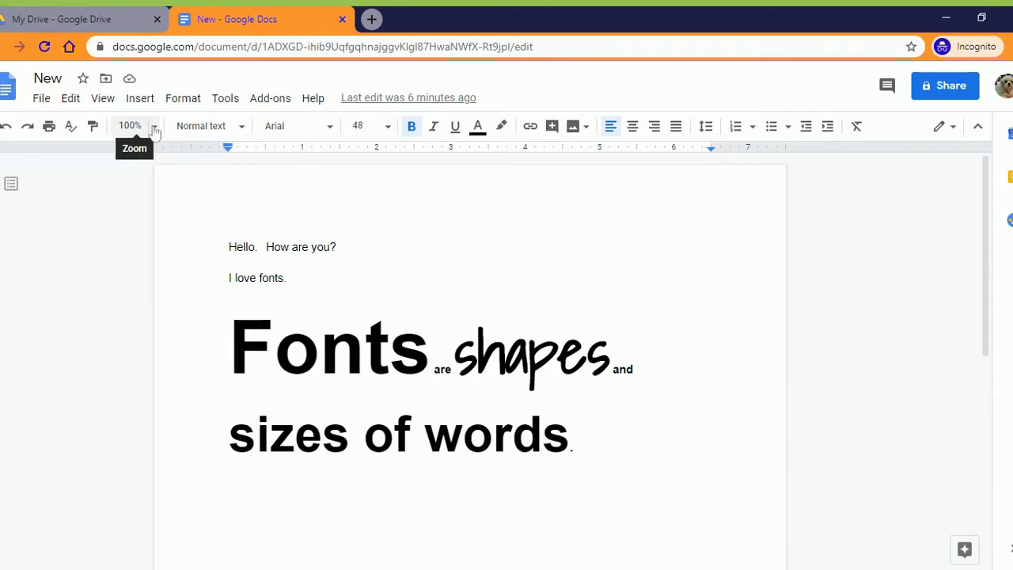
# Step: View the document at 125%, 200%, 75% and 50% zoom, and return it to 100%
pyautogui.click(154, 127)
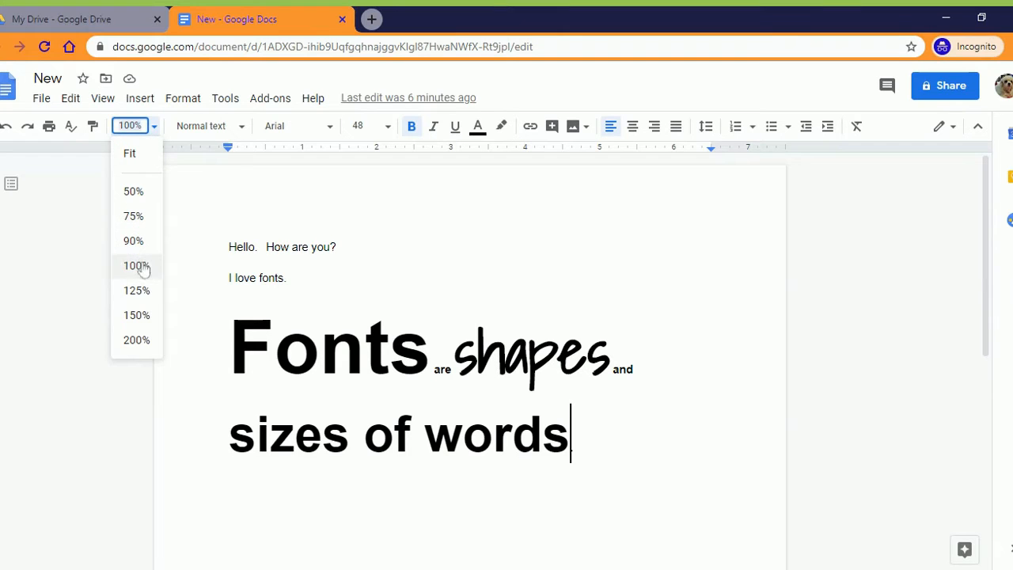
pyautogui.click(136, 290)
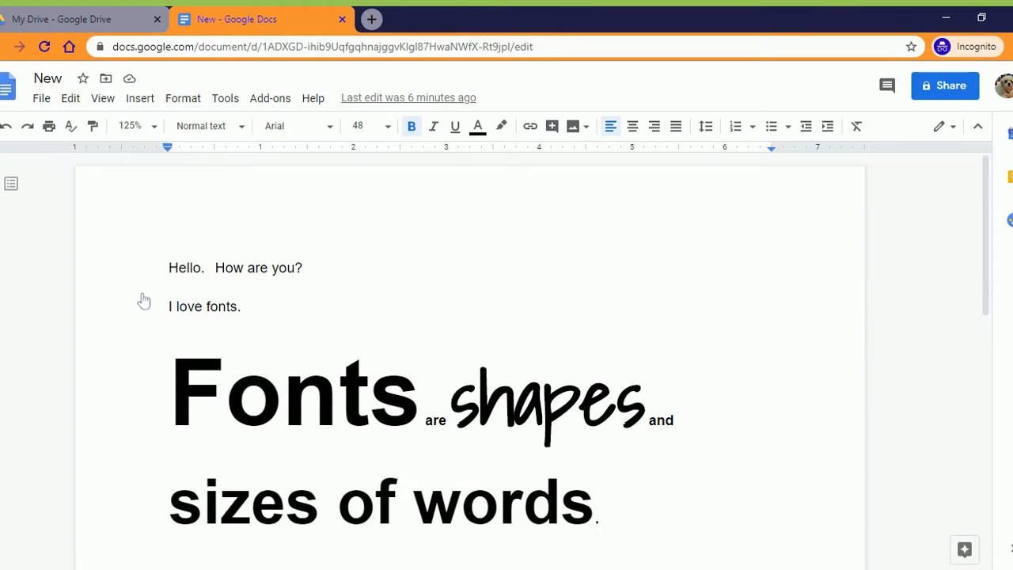
pyautogui.click(156, 129)
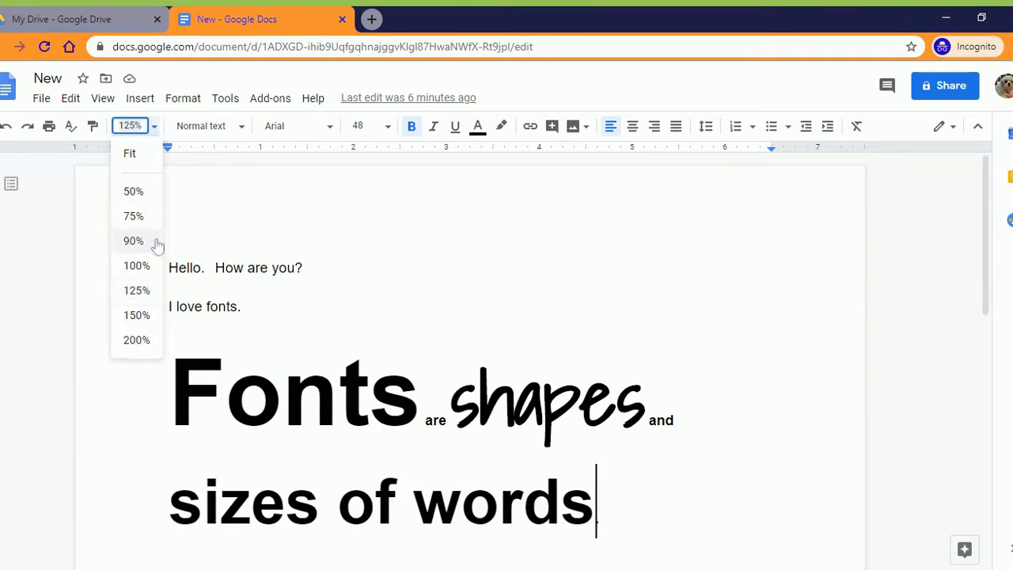
pyautogui.click(136, 340)
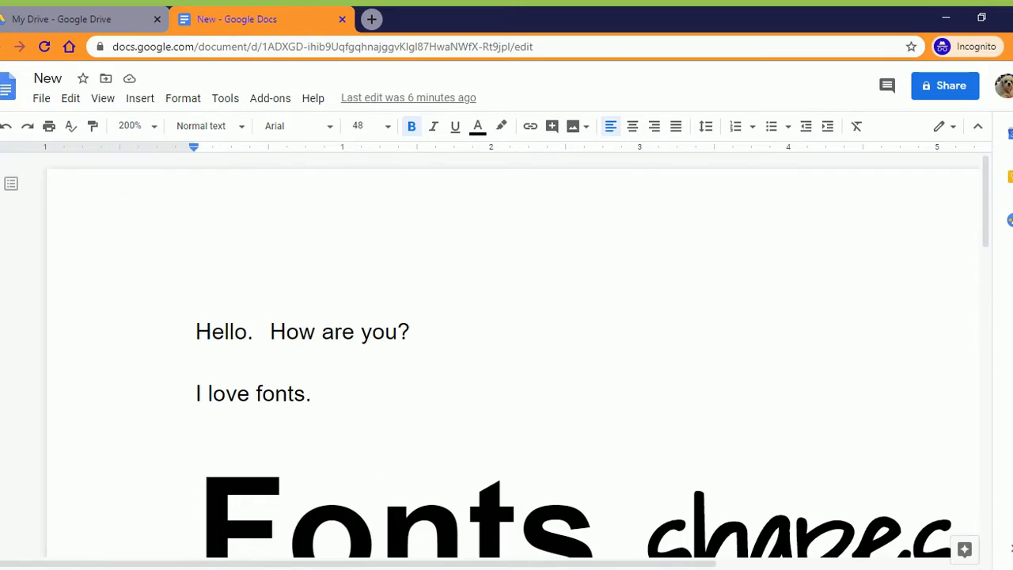
pyautogui.click(155, 129)
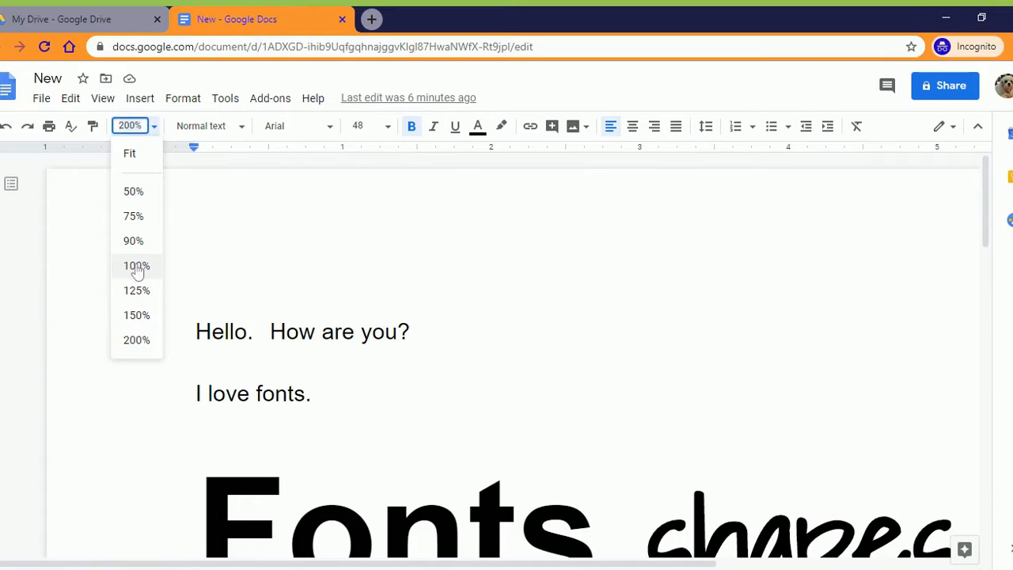
pyautogui.click(135, 216)
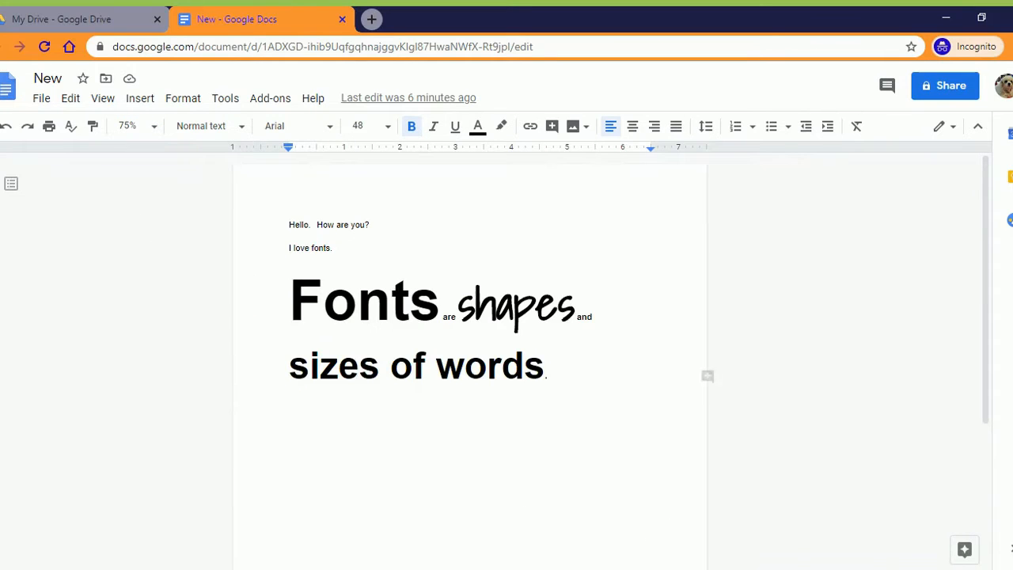
pyautogui.click(156, 128)
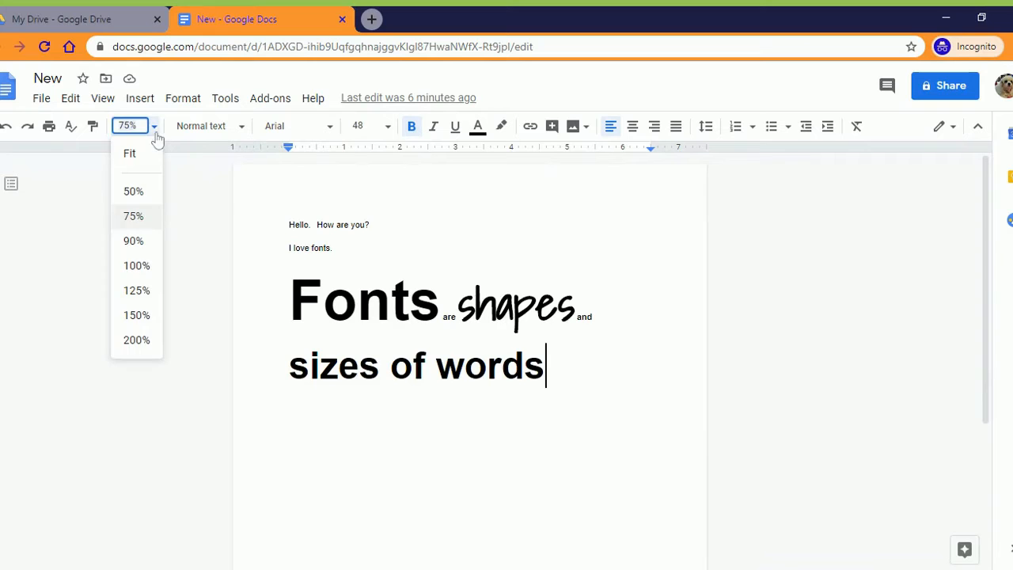
pyautogui.click(142, 192)
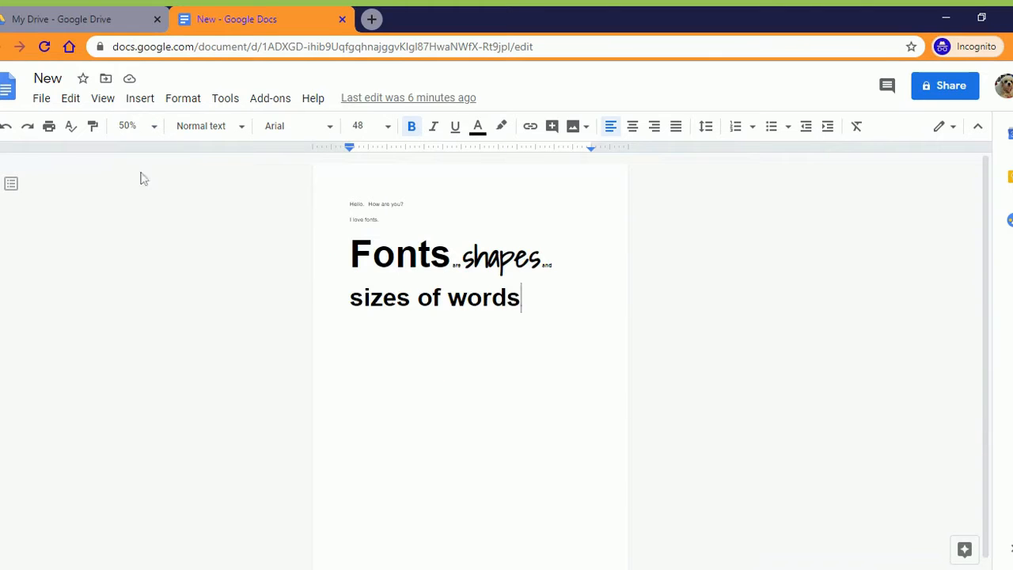
pyautogui.click(152, 129)
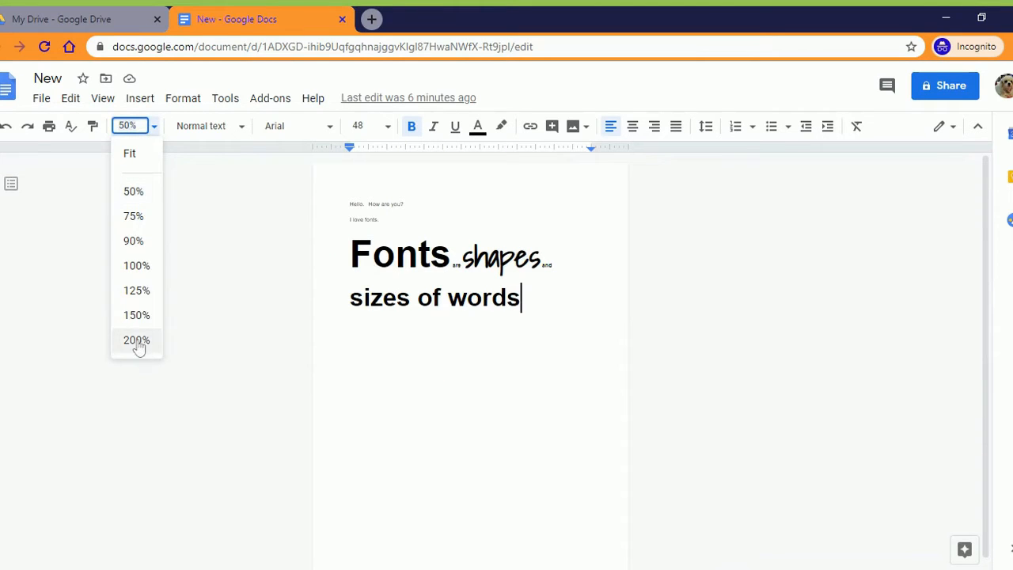
pyautogui.click(138, 267)
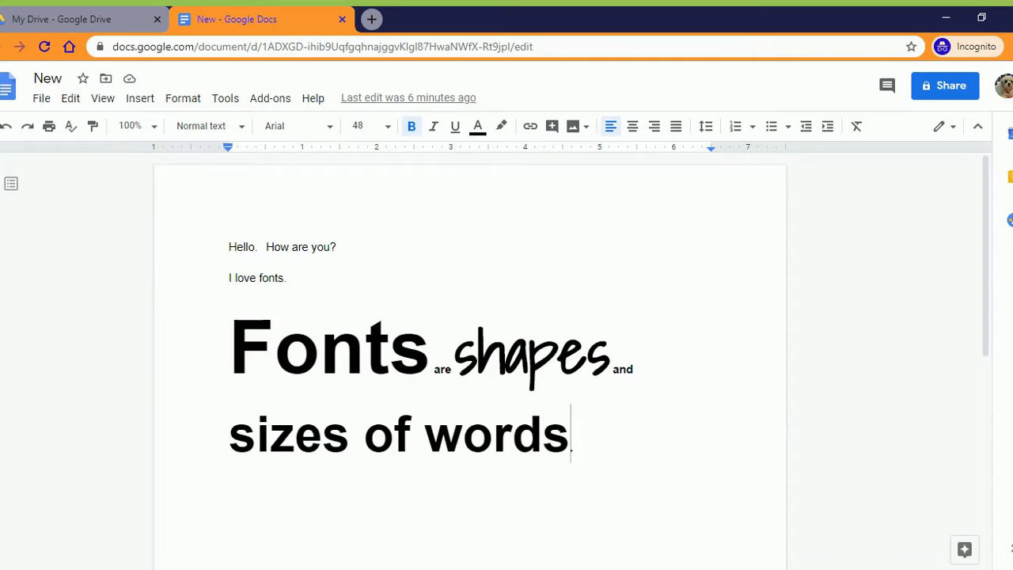
# Step: Examine the available paragraph styles, the style options and the list of fonts
pyautogui.click(209, 134)
pyautogui.moveTo(264, 224)
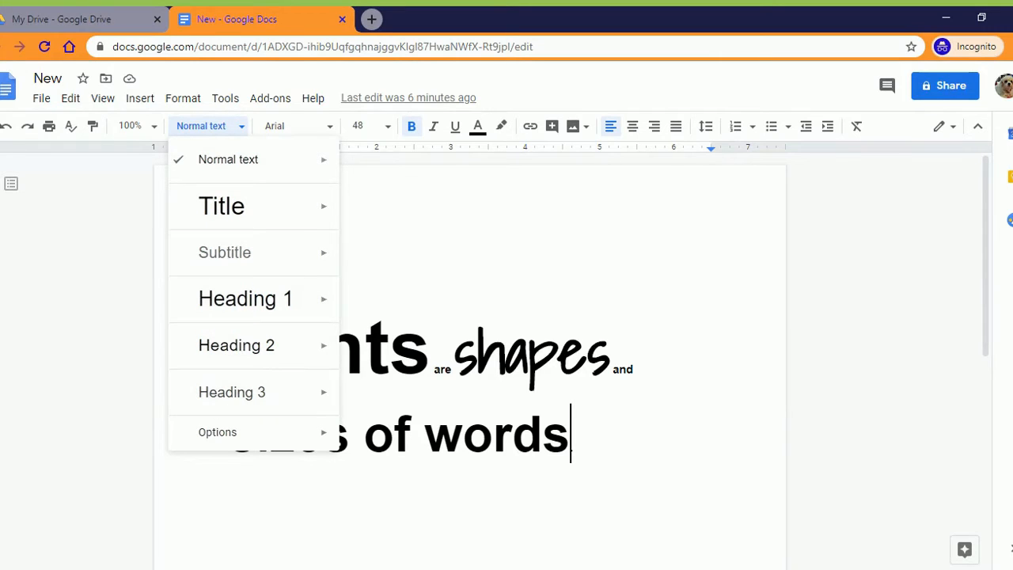
pyautogui.moveTo(222, 440)
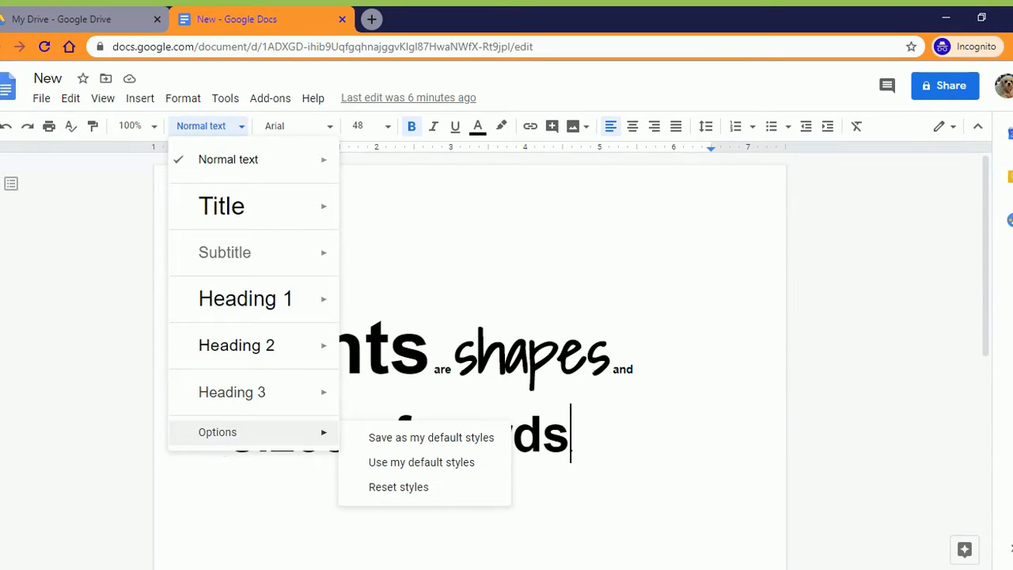
pyautogui.click(306, 127)
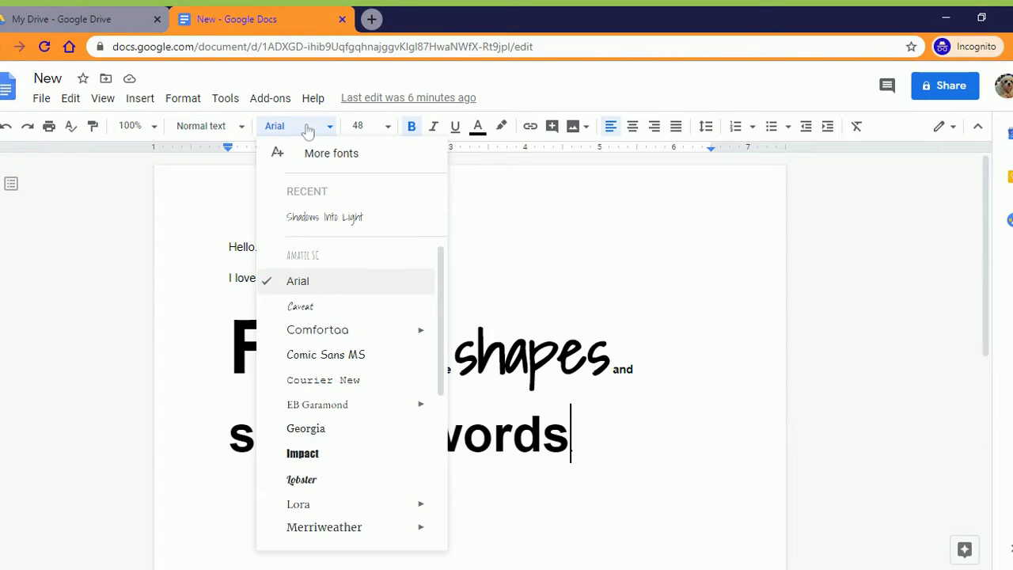
pyautogui.click(307, 128)
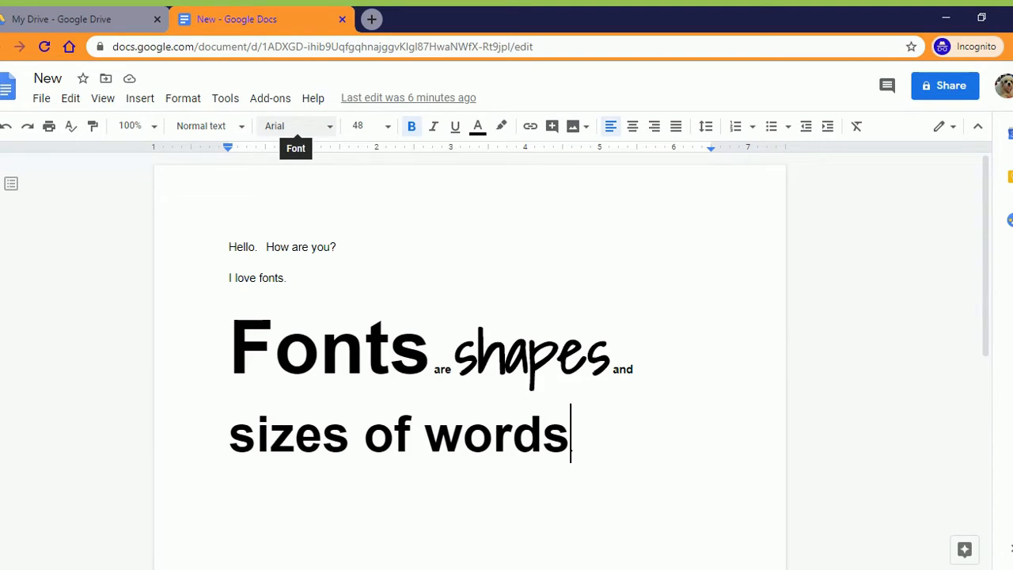
# Step: Try to apply the Shadows Into Light font with the cursor placed inside "words" in the last line
pyautogui.click(281, 247)
pyautogui.click(513, 434)
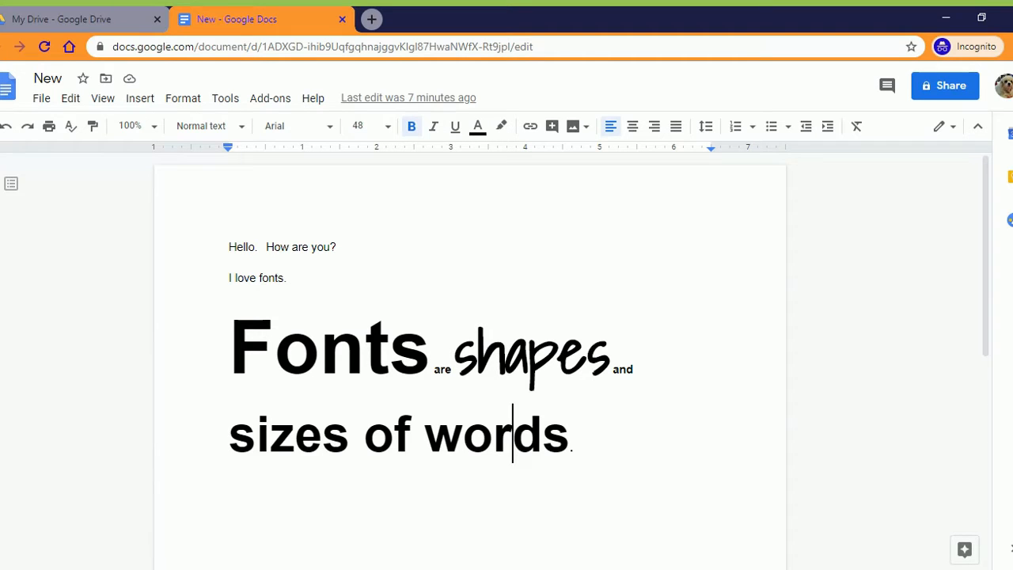
pyautogui.click(332, 129)
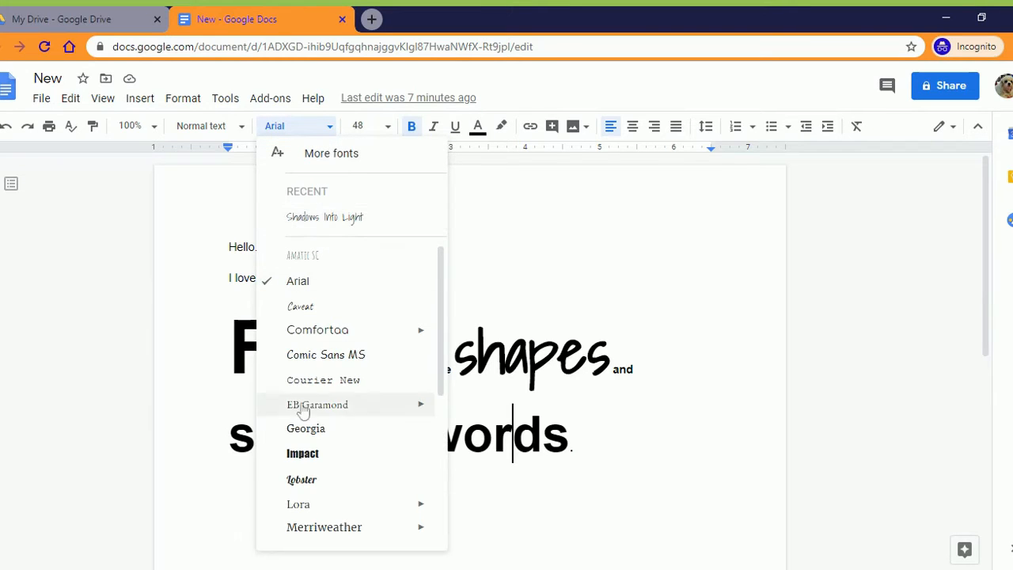
pyautogui.scroll(-2, 301, 443)
pyautogui.scroll(-3, 301, 467)
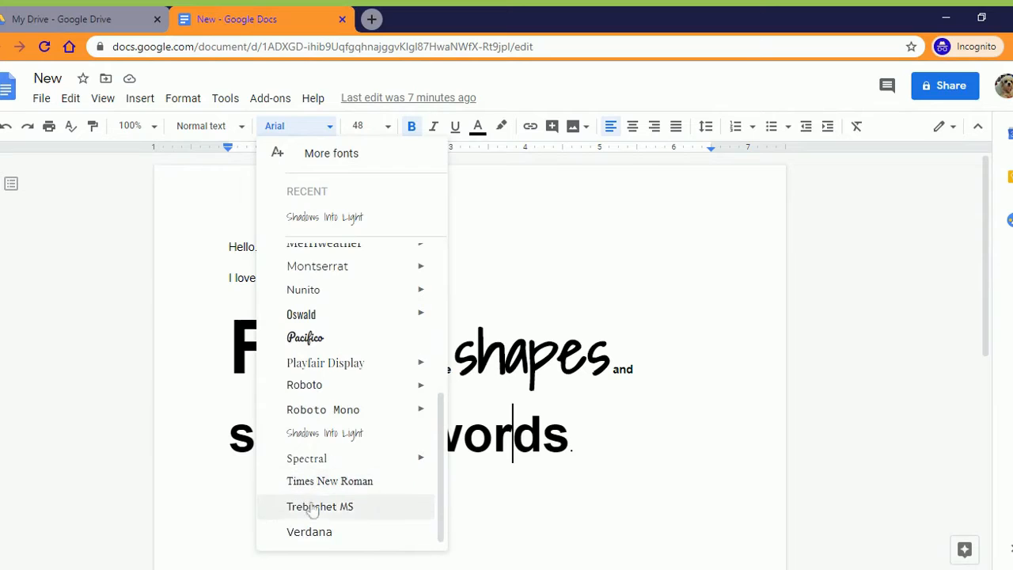
pyautogui.click(349, 434)
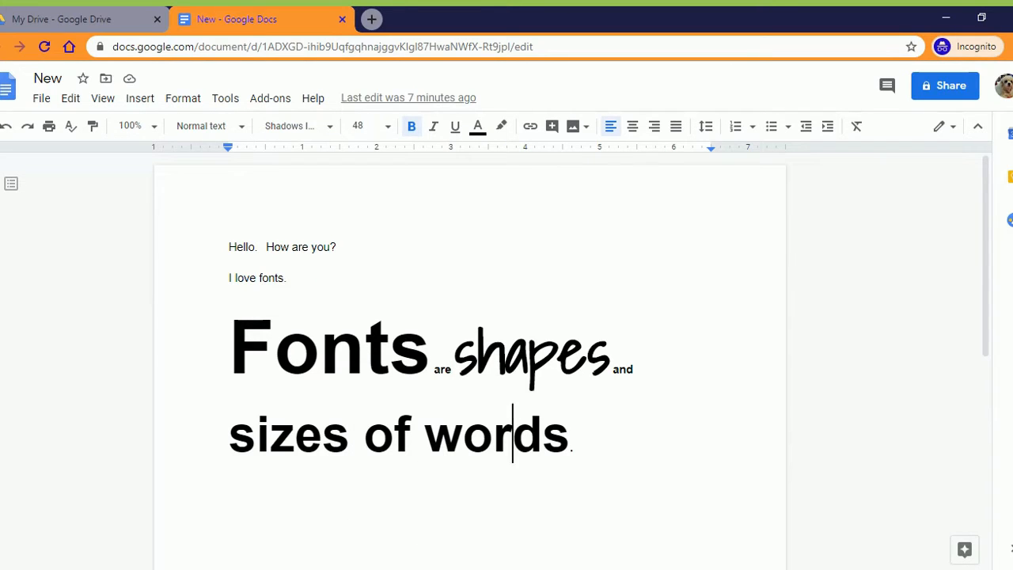
# Step: Change the font of the word "words" in the last line to Impact
pyautogui.moveTo(425, 437); pyautogui.dragTo(569, 439)
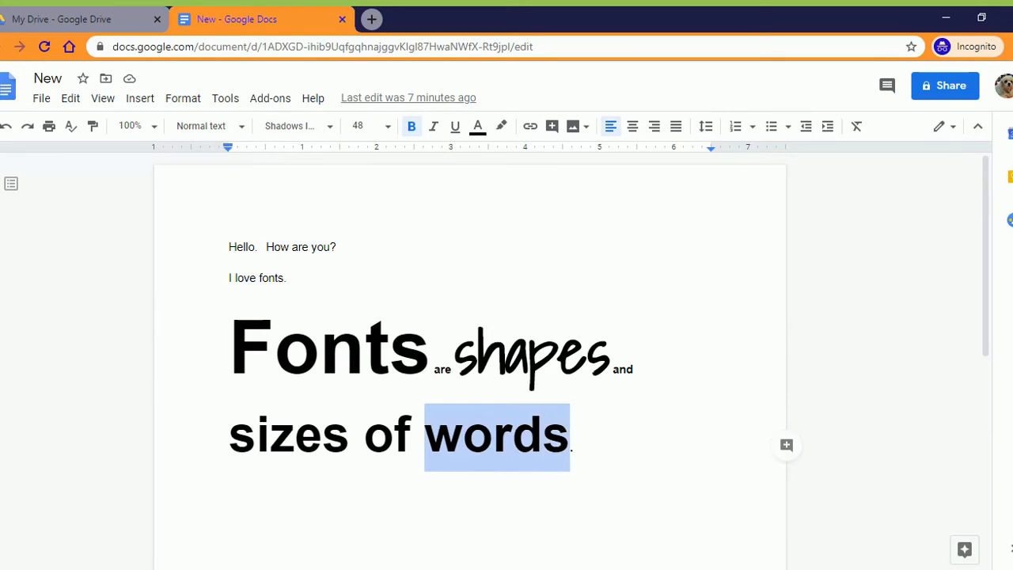
pyautogui.click(332, 128)
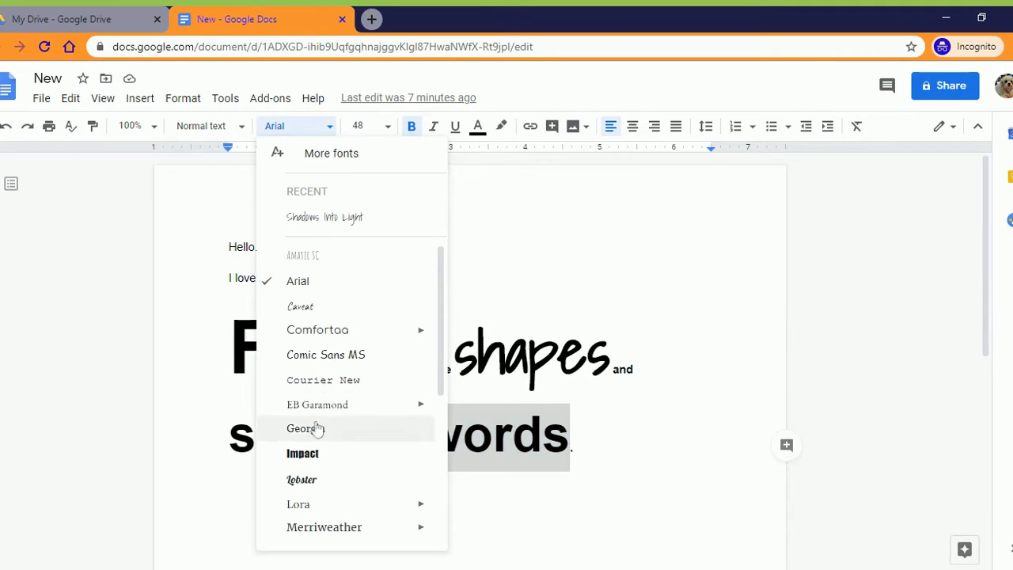
pyautogui.click(305, 456)
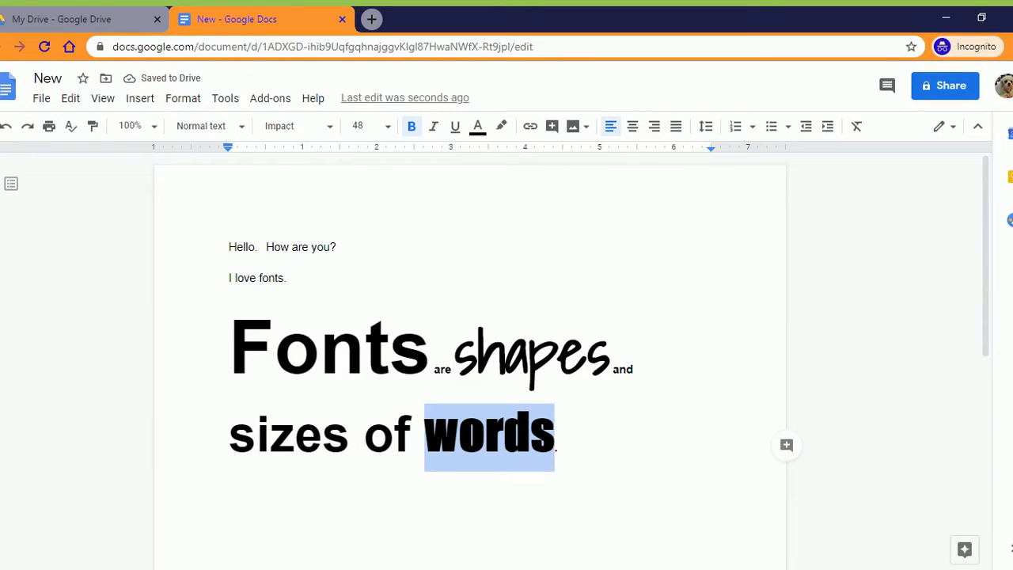
# Step: Try to apply Arial and Comic Sans MS with only the cursor placed inside "words"
pyautogui.click(486, 435)
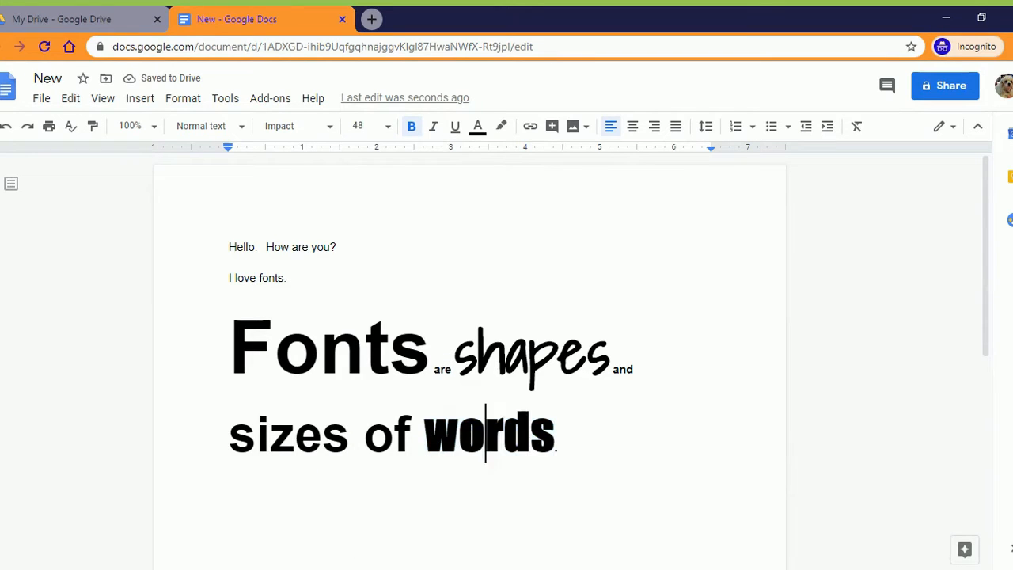
pyautogui.click(329, 133)
pyautogui.click(309, 307)
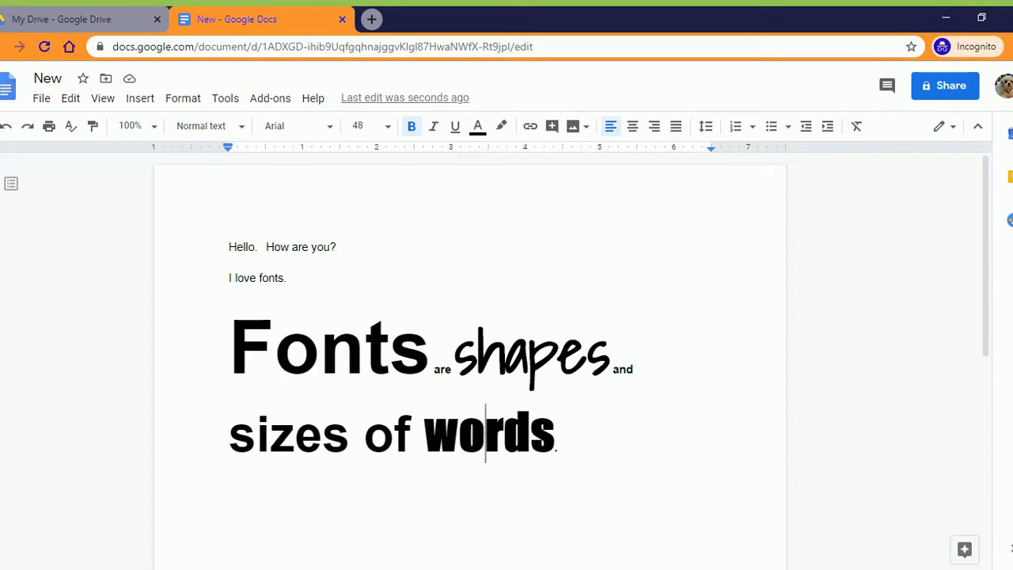
pyautogui.click(329, 128)
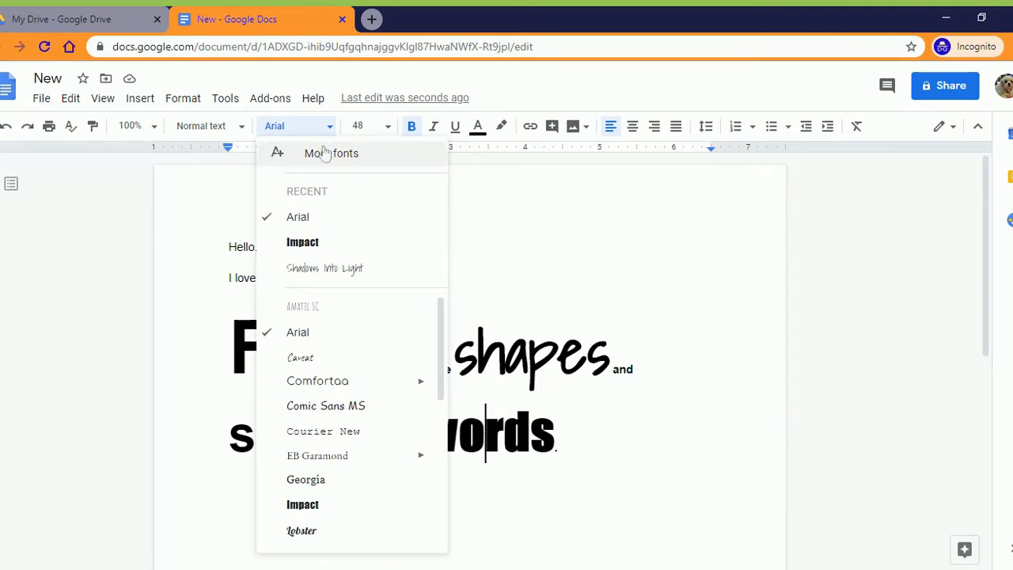
pyautogui.click(298, 414)
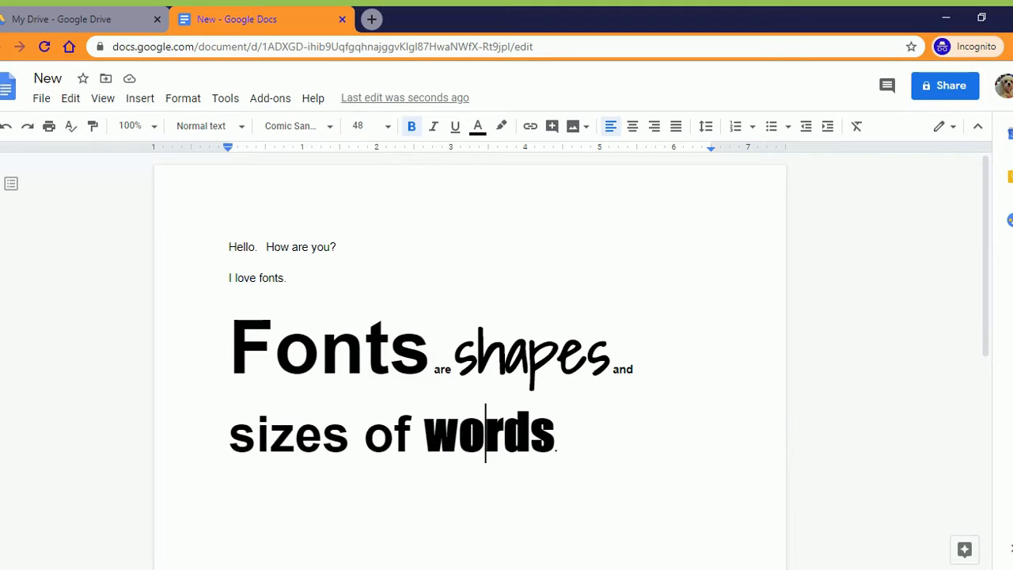
# Step: Select "words" together with its period and change the font to Comic Sans MS
pyautogui.moveTo(425, 437); pyautogui.dragTo(563, 437)
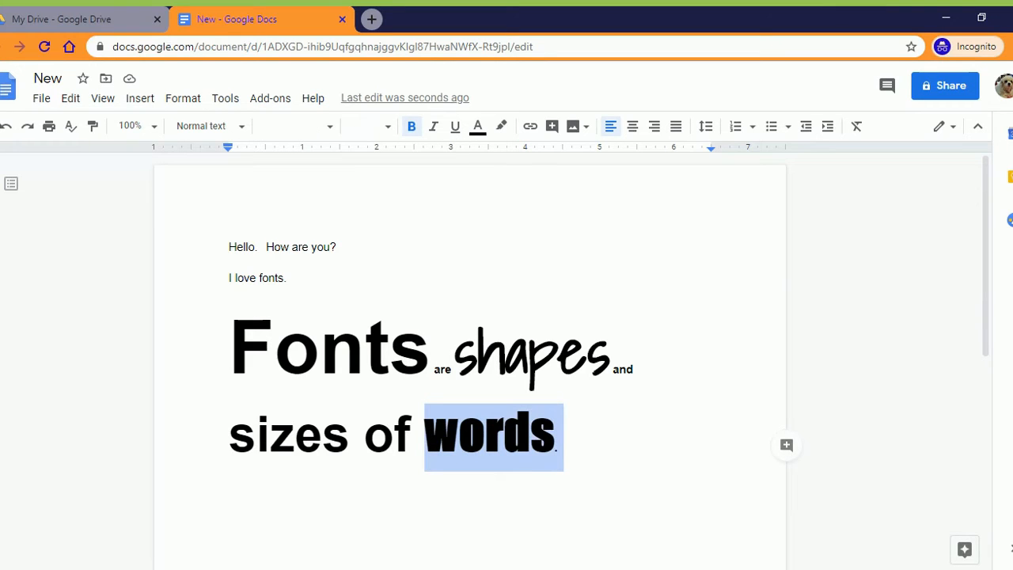
pyautogui.click(426, 435)
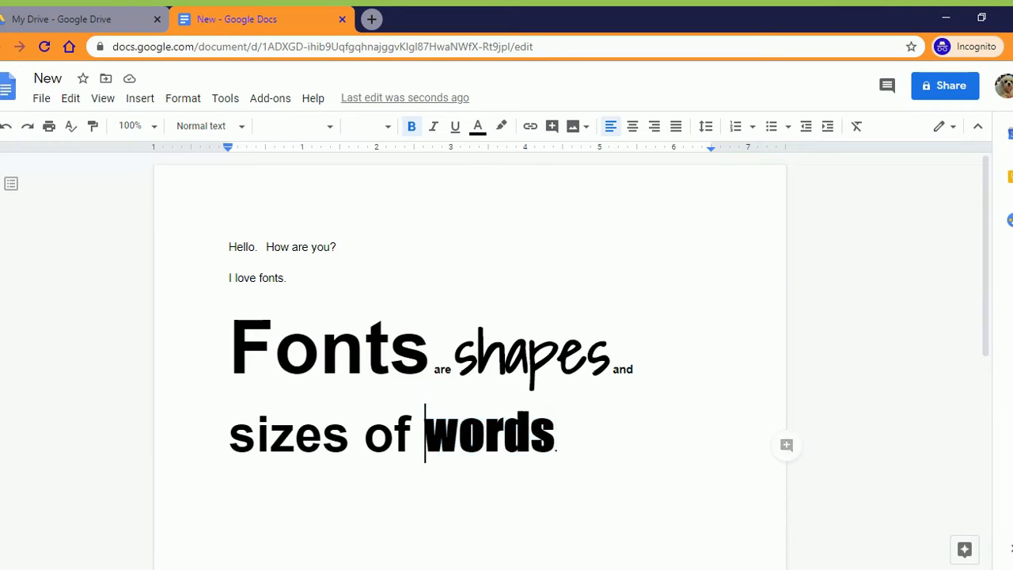
pyautogui.moveTo(426, 436); pyautogui.dragTo(563, 437)
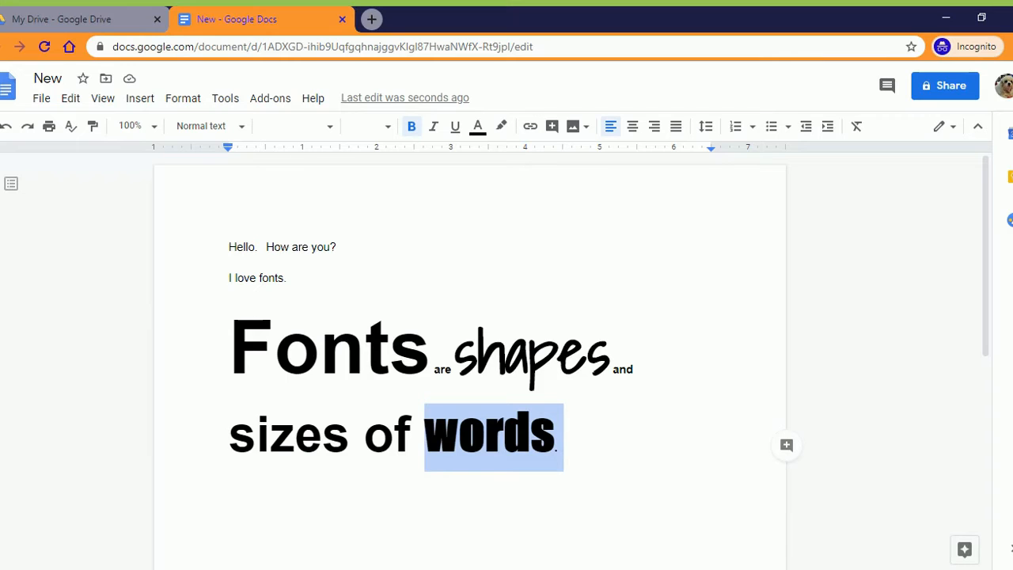
pyautogui.click(330, 127)
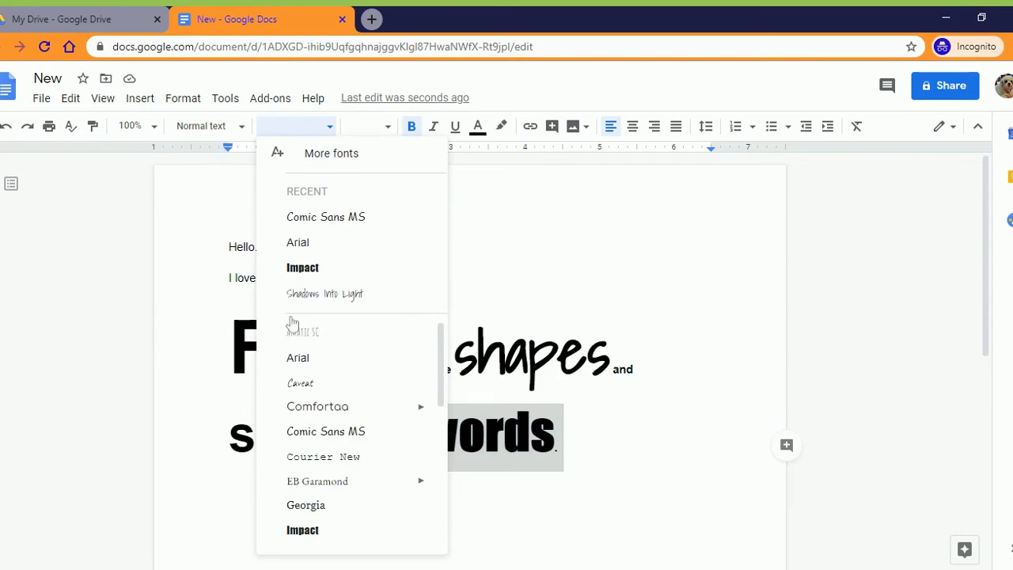
pyautogui.click(323, 433)
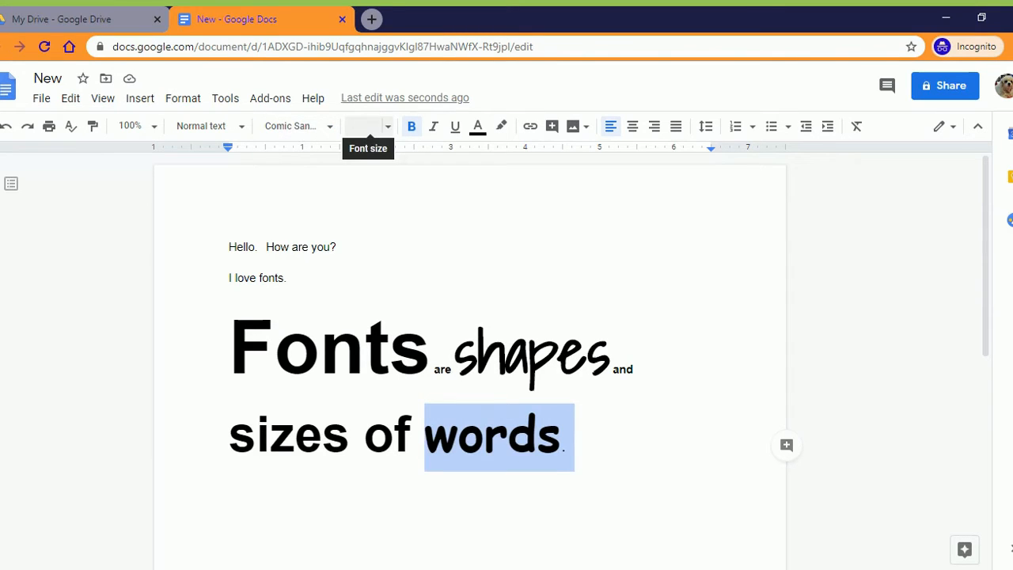
# Step: Try font size 8 on the selected "words." and set its final size to 96
pyautogui.click(388, 129)
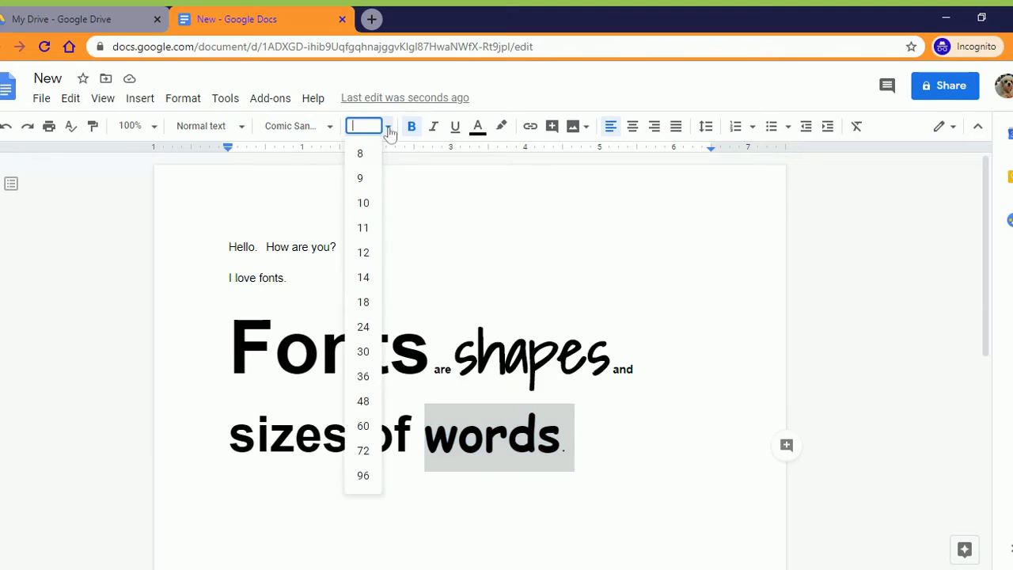
pyautogui.click(362, 155)
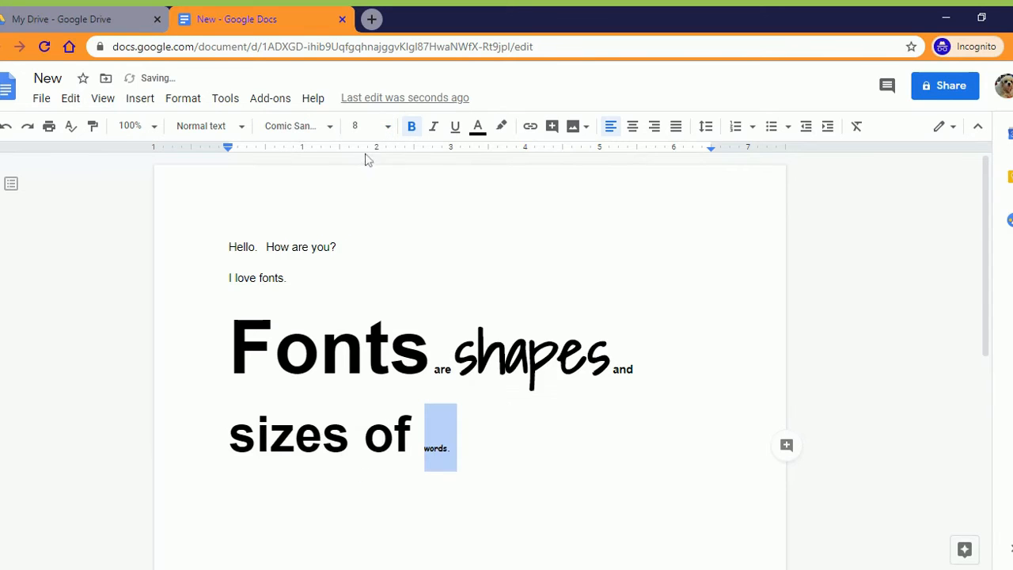
pyautogui.click(389, 129)
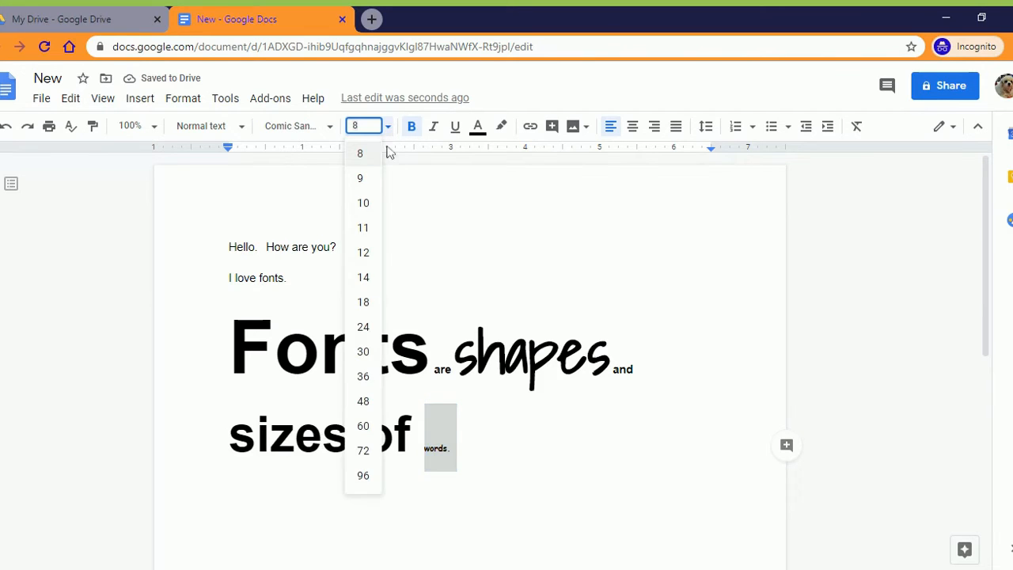
pyautogui.click(362, 474)
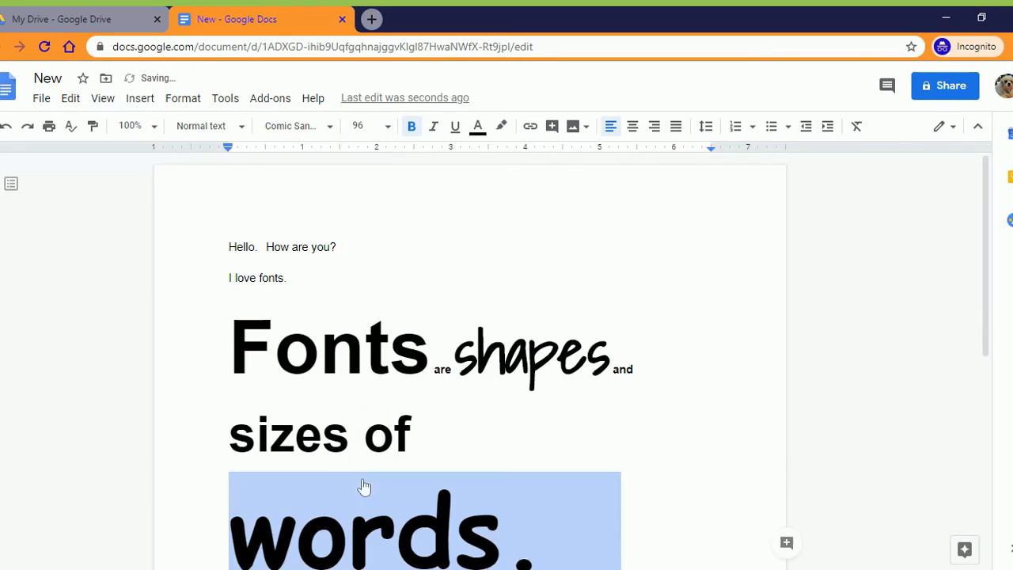
pyautogui.scroll(-2, 361, 483)
pyautogui.scroll(-1, 507, 321)
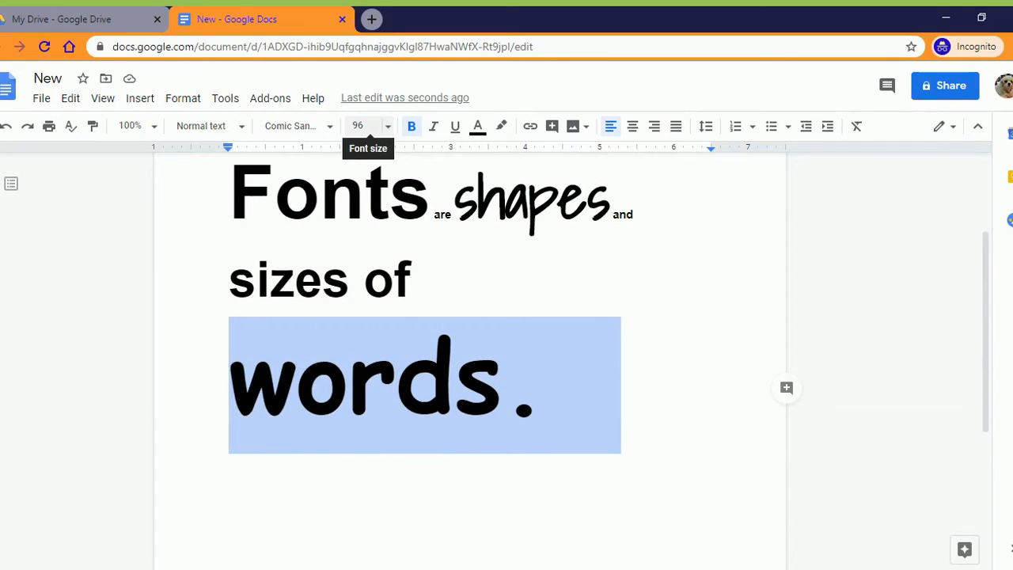
pyautogui.click(387, 126)
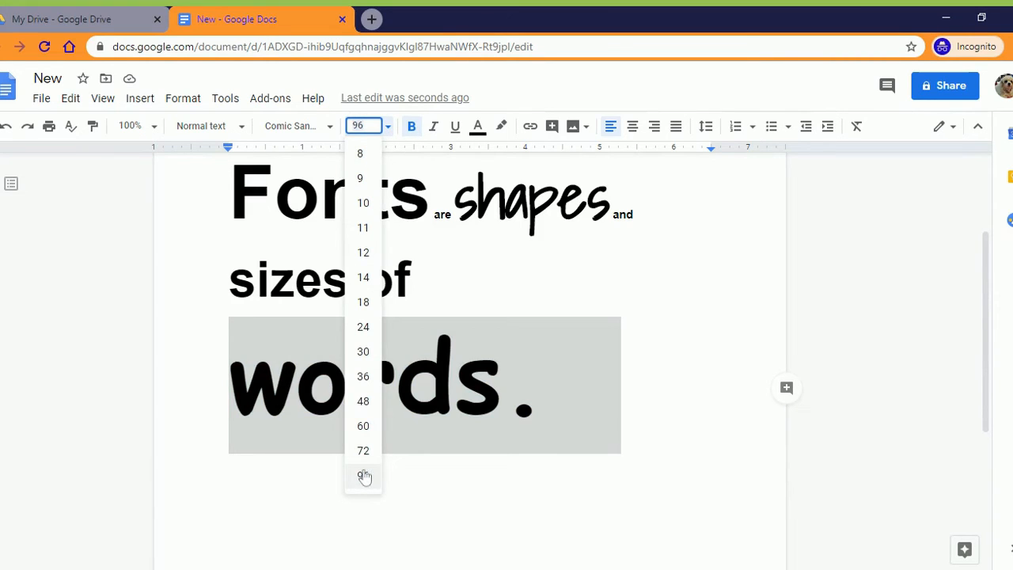
pyautogui.click(503, 376)
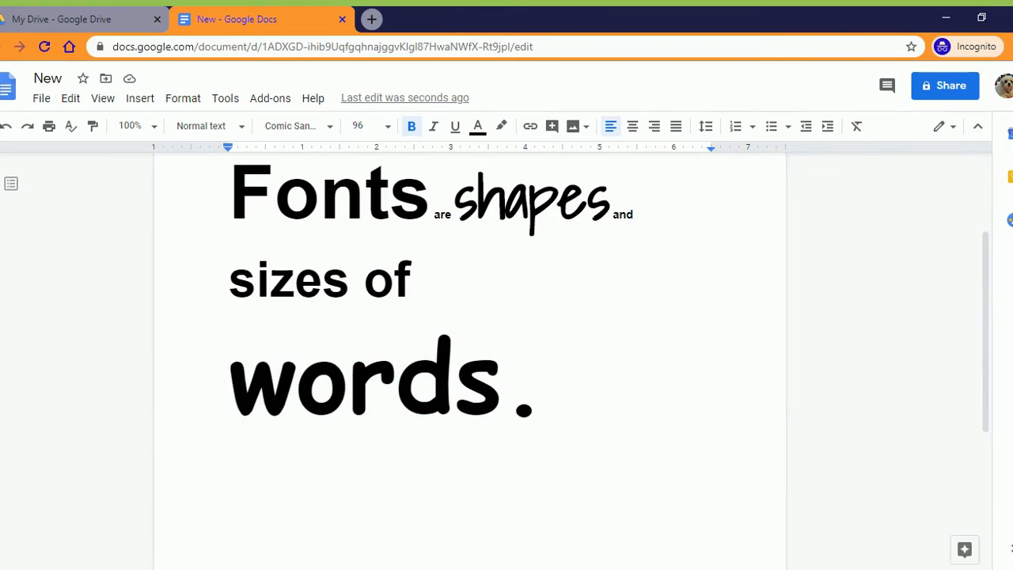
# Step: Reselect "words." with its period in the last line and remove its bold formatting
pyautogui.click(546, 376)
pyautogui.hotkey('shift', 'Left')
pyautogui.hotkey('shift', 'Left')
pyautogui.hotkey('shift', 'Left')
pyautogui.hotkey('shift', 'Left')
pyautogui.hotkey('shift', 'Left')
pyautogui.hotkey('shift', 'Left')
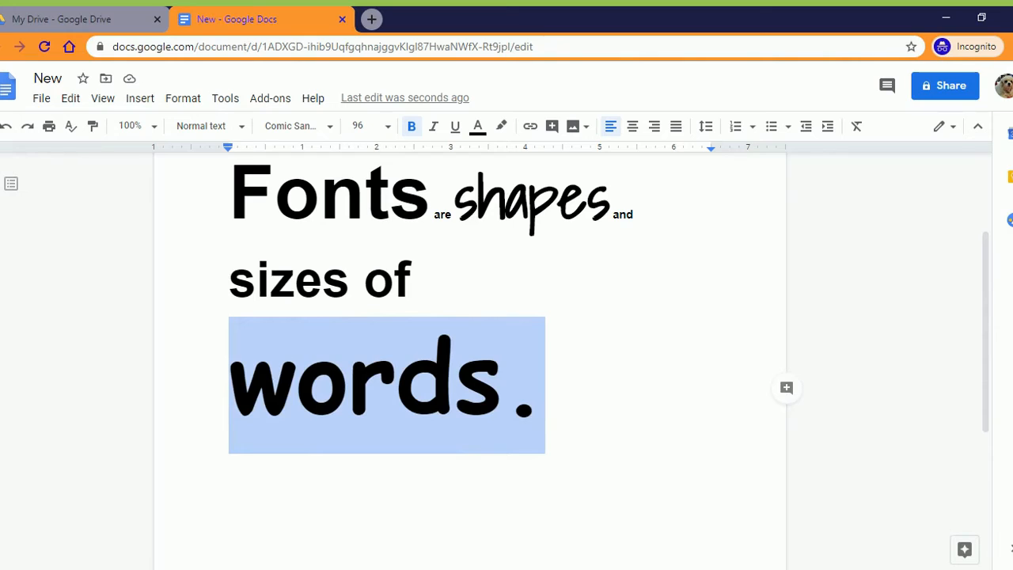
pyautogui.click(412, 127)
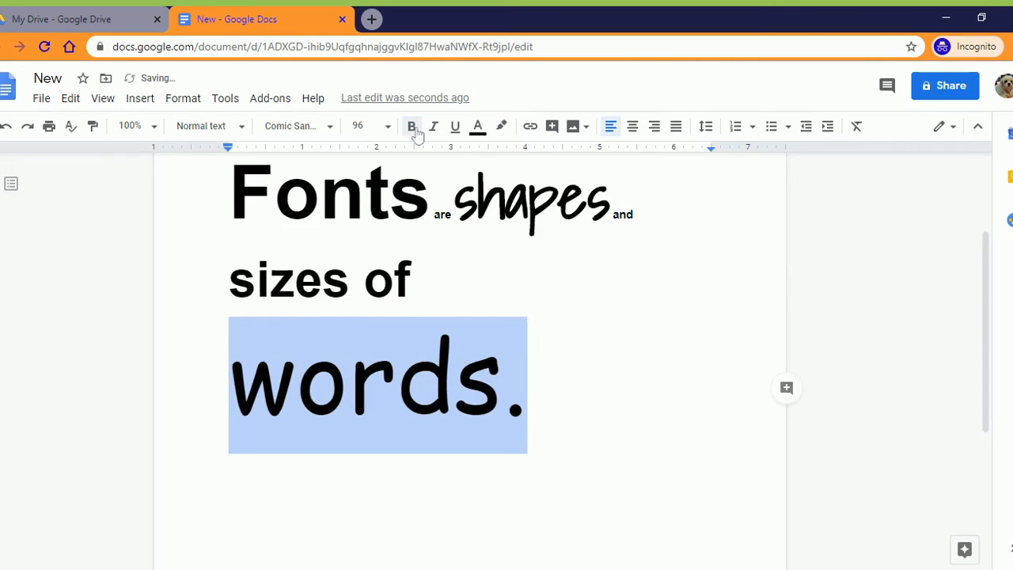
# Step: Turn bold on and off again twice for the selected "words." to compare both looks
pyautogui.click(415, 132)
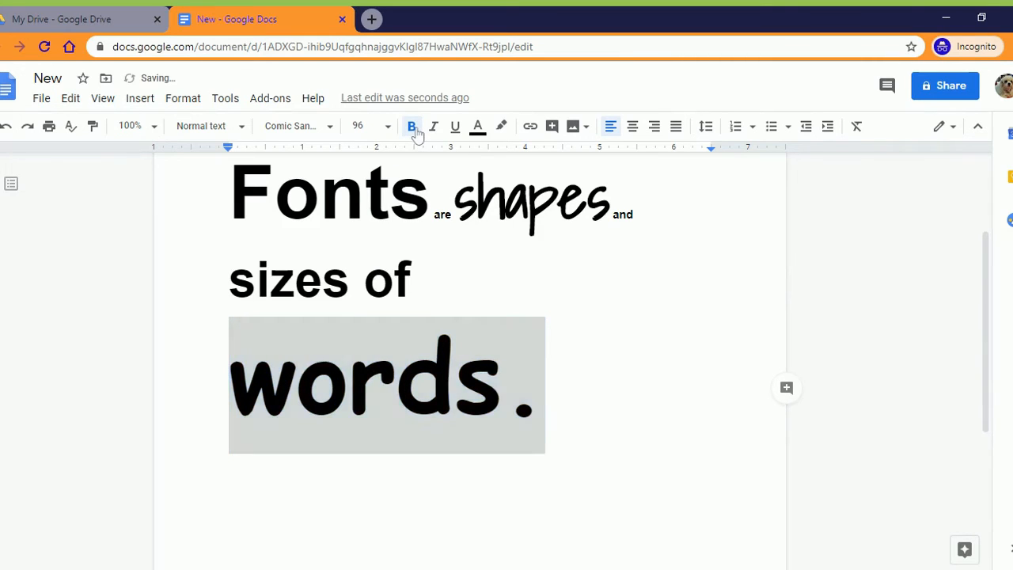
pyautogui.click(415, 129)
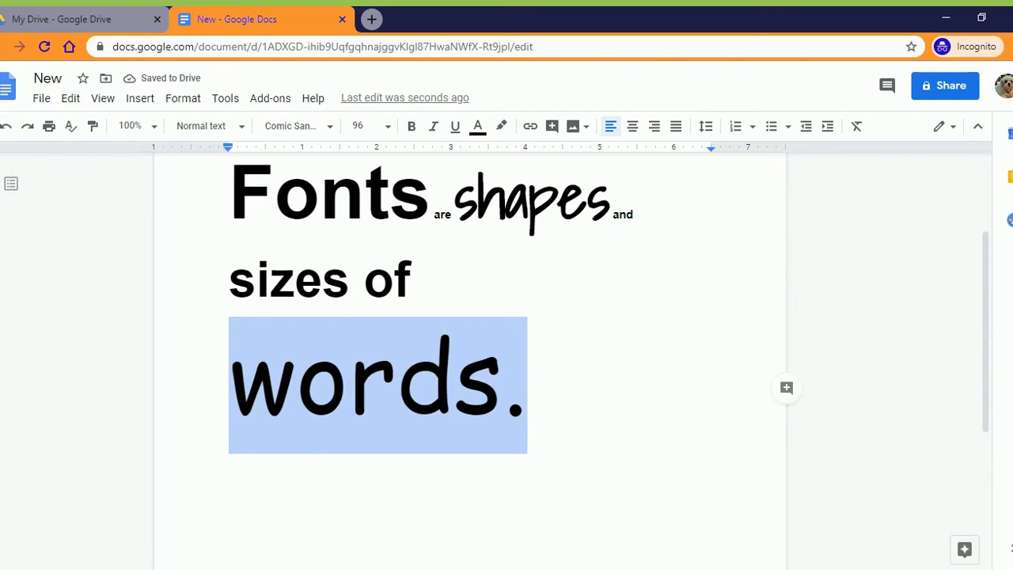
pyautogui.click(411, 128)
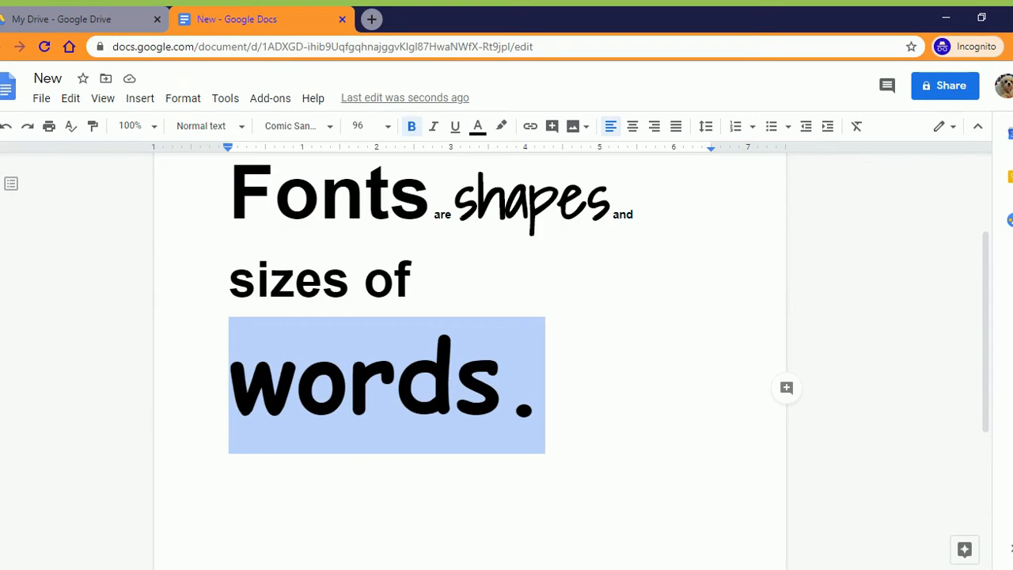
pyautogui.click(412, 127)
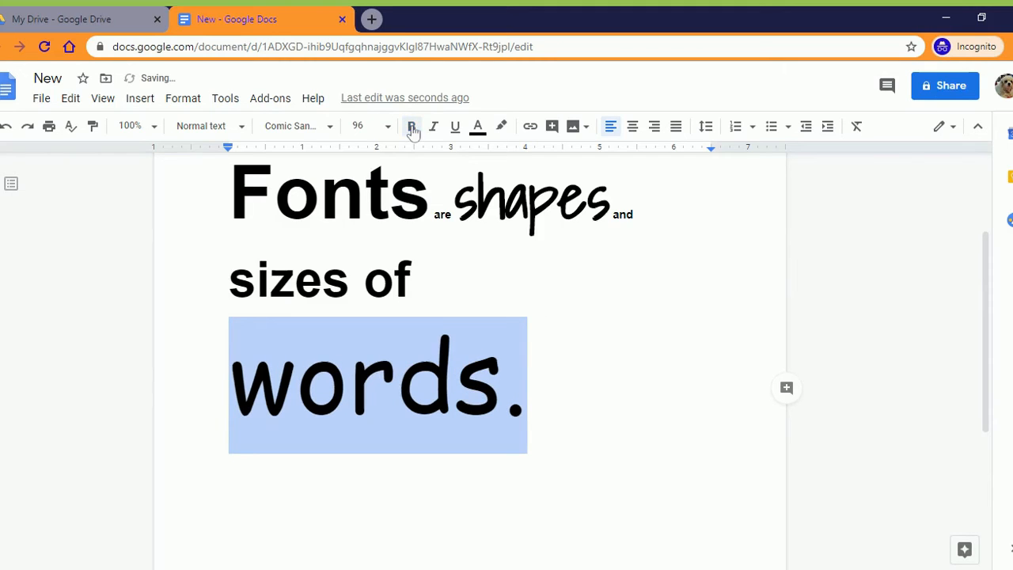
# Step: Try italic and underline on the selected "words." and remove both formats again
pyautogui.click(433, 128)
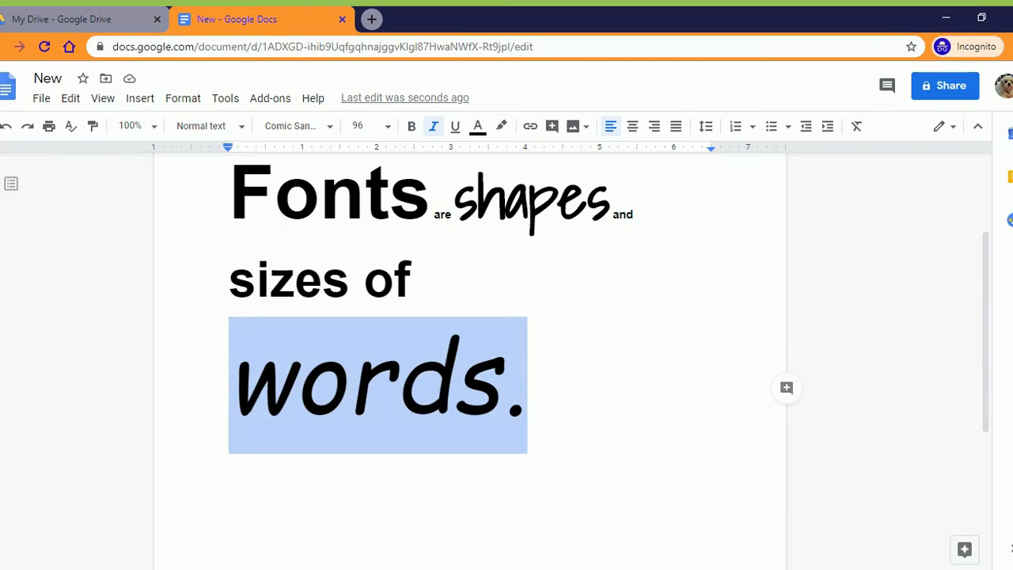
pyautogui.click(433, 127)
pyautogui.click(455, 128)
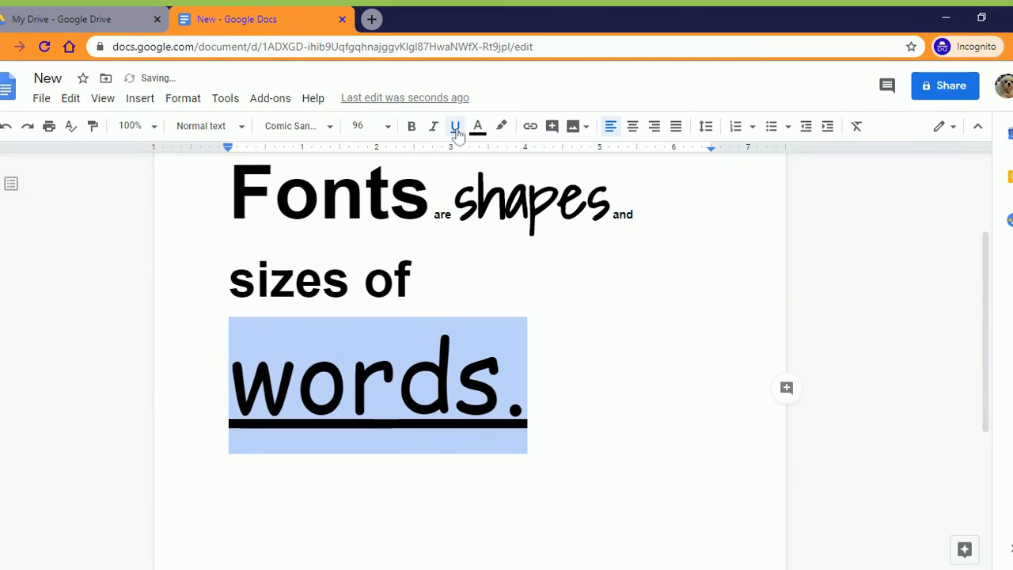
pyautogui.click(456, 128)
pyautogui.click(455, 128)
pyautogui.click(456, 128)
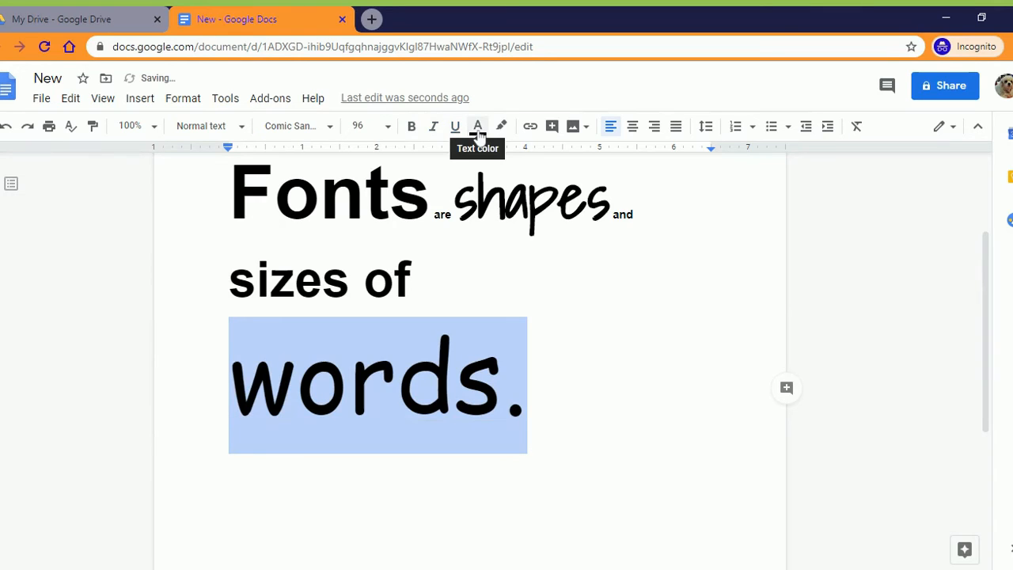
# Step: Change the text color of the selected "words." to red
pyautogui.click(478, 130)
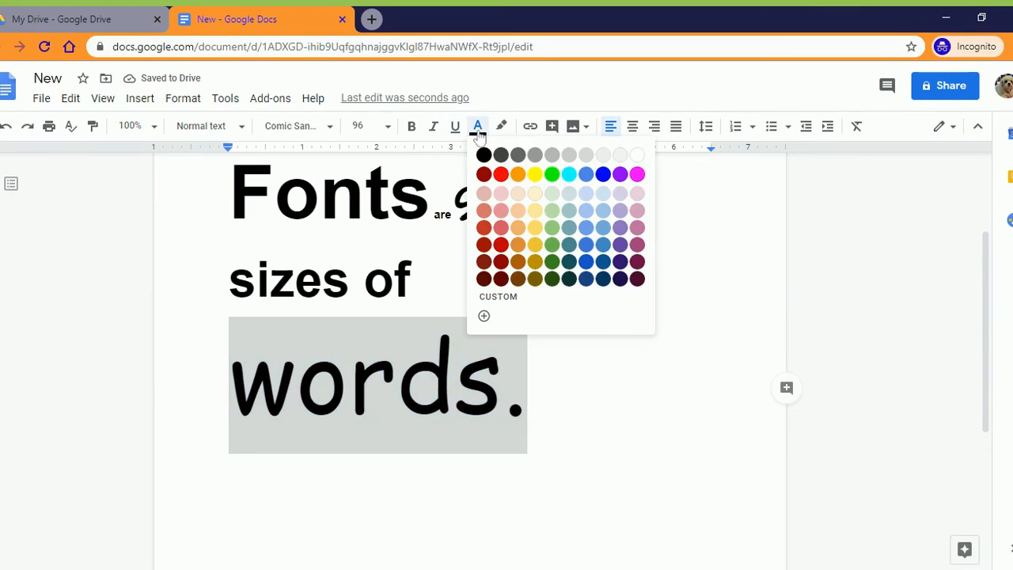
pyautogui.click(504, 177)
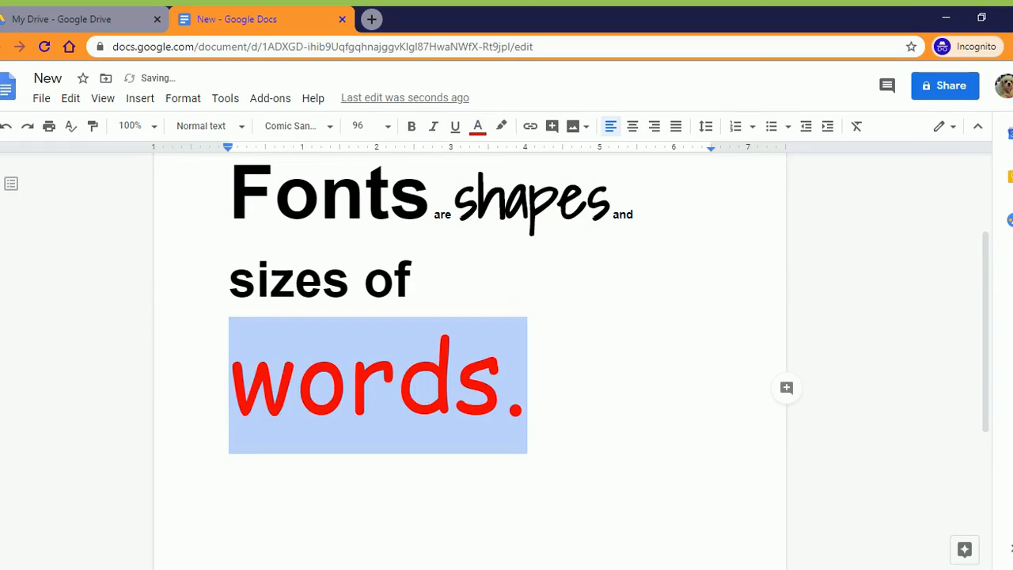
# Step: Try to apply blue text color with only the cursor placed inside "shapes"
pyautogui.click(480, 198)
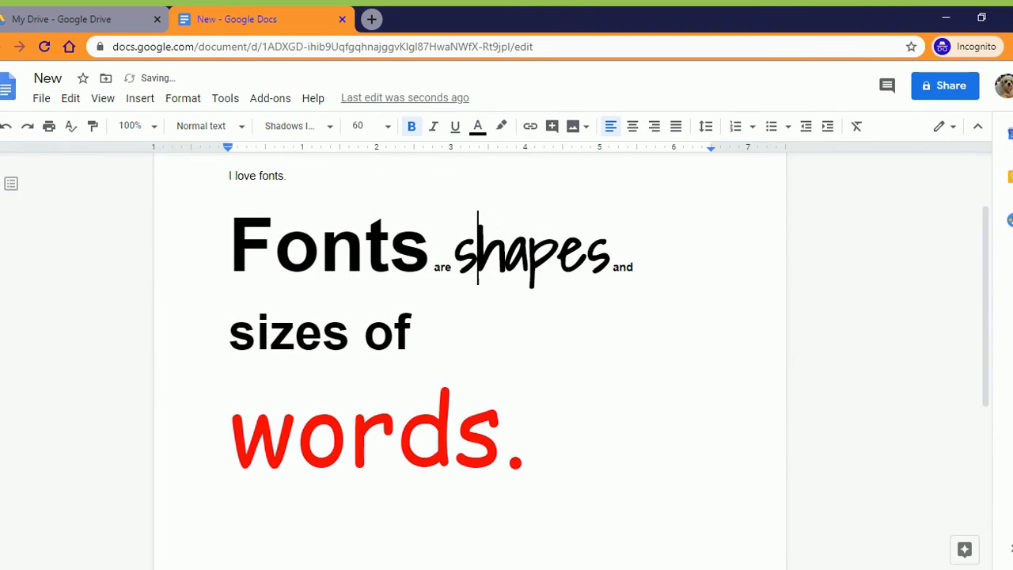
pyautogui.click(477, 127)
pyautogui.click(603, 175)
# Step: Select the whole word "shapes" and change its text color to blue
pyautogui.moveTo(610, 254); pyautogui.dragTo(454, 255)
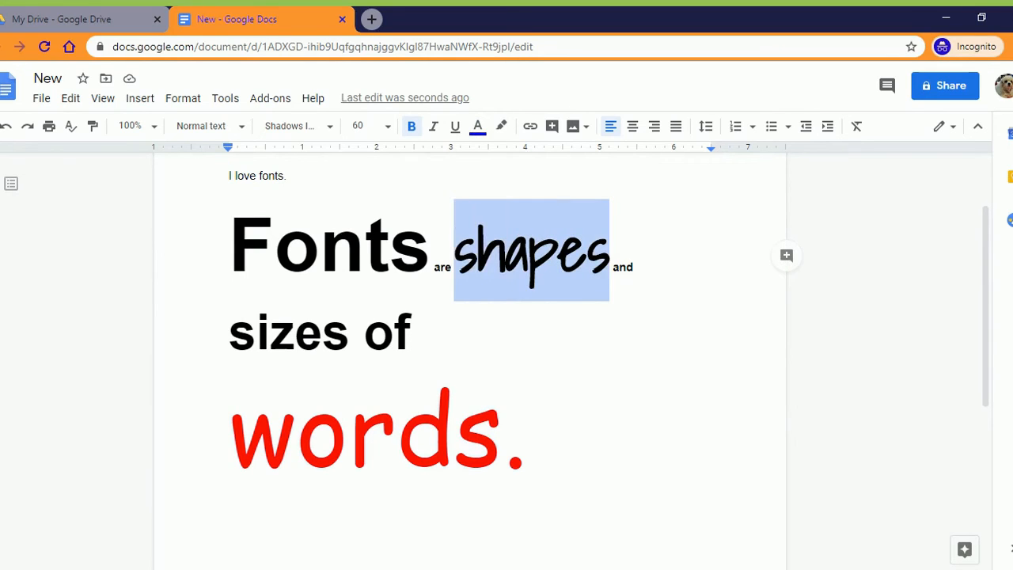
pyautogui.click(478, 128)
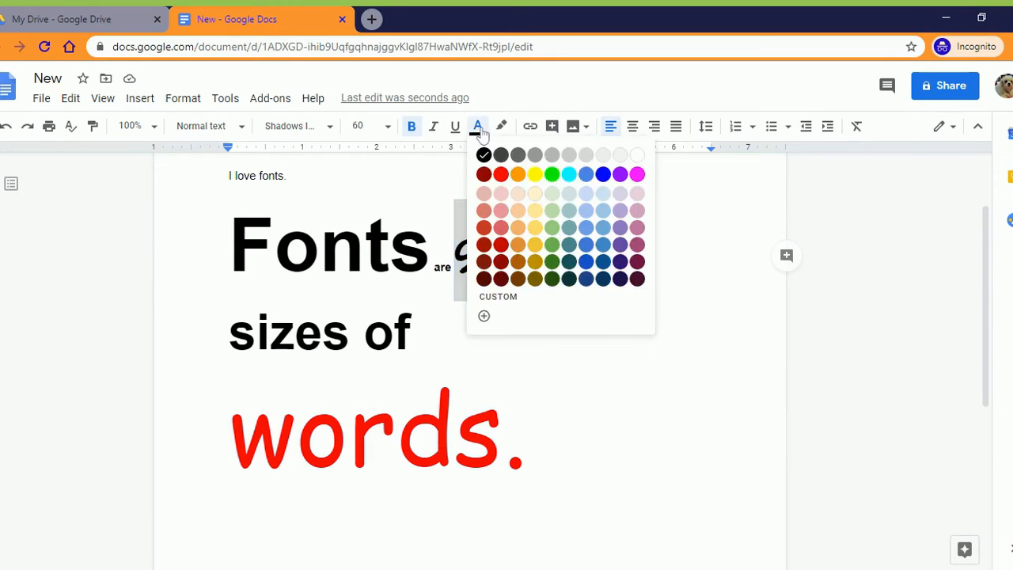
pyautogui.click(603, 175)
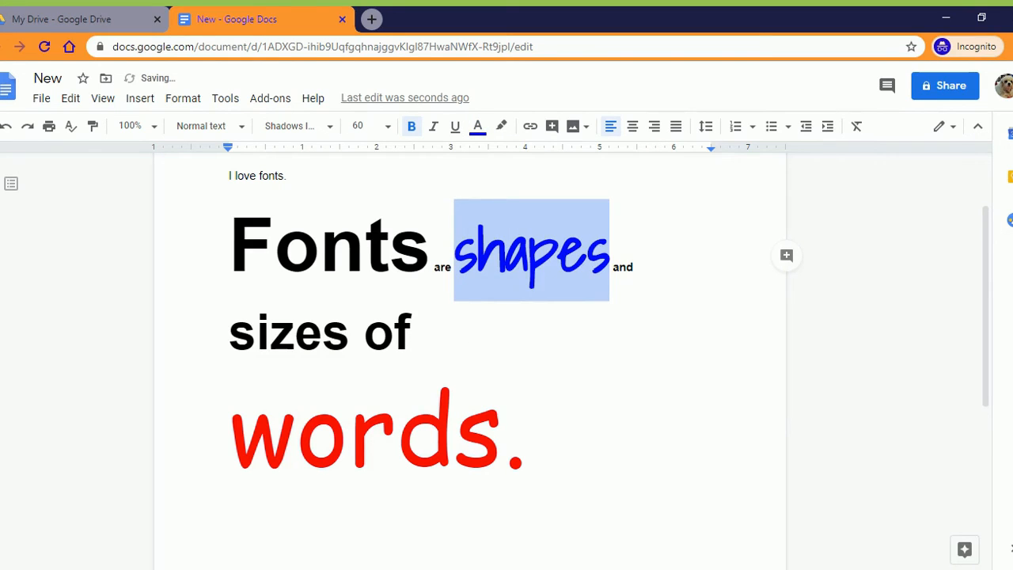
# Step: Underline the large word "Fonts" and deselect it
pyautogui.moveTo(230, 245); pyautogui.dragTo(430, 245)
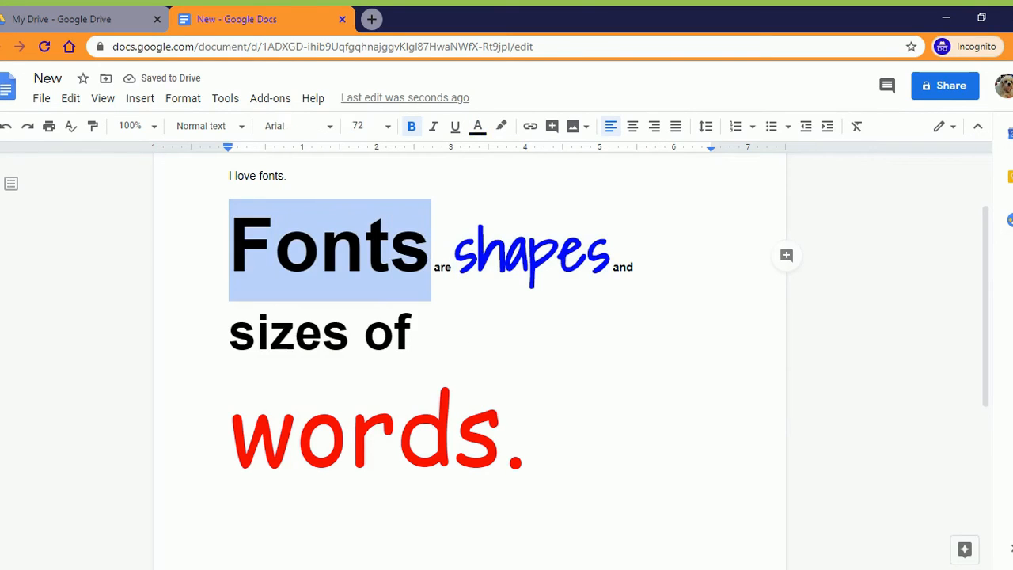
pyautogui.click(456, 127)
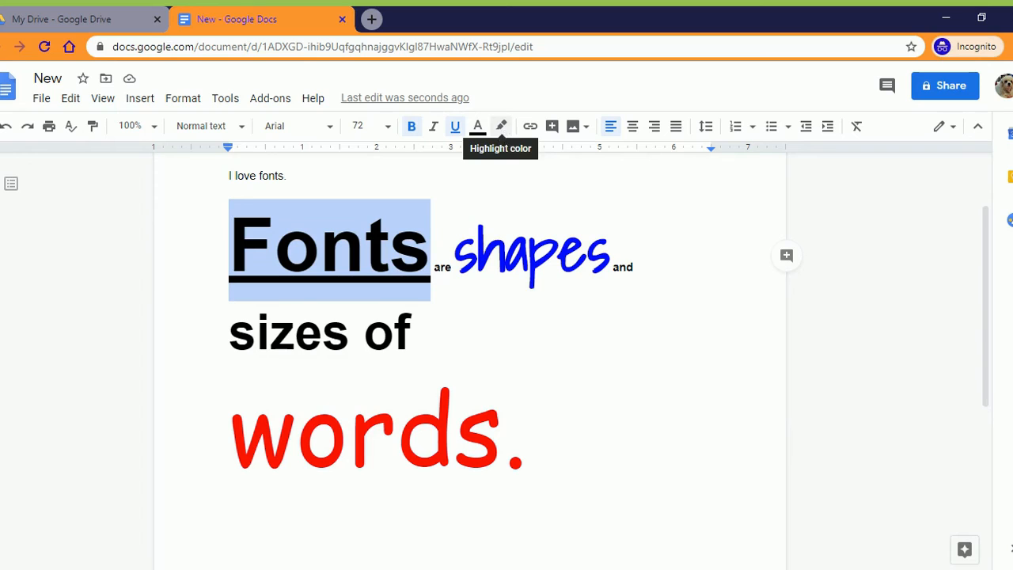
pyautogui.click(395, 333)
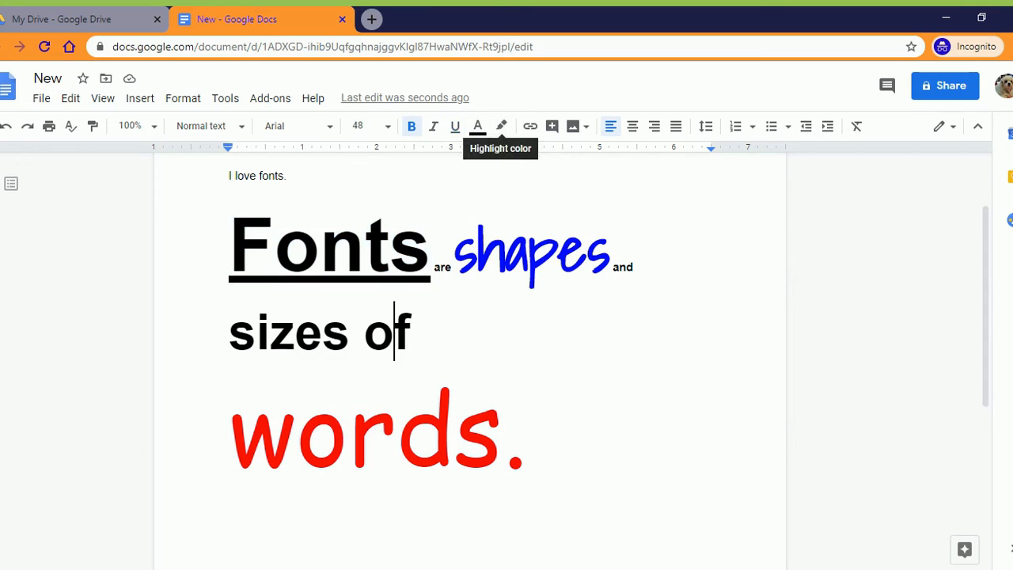
# Step: Highlight the sentence "How are you?" in the first line in yellow
pyautogui.scroll(-7, 470, 356)
pyautogui.scroll(8, 470, 357)
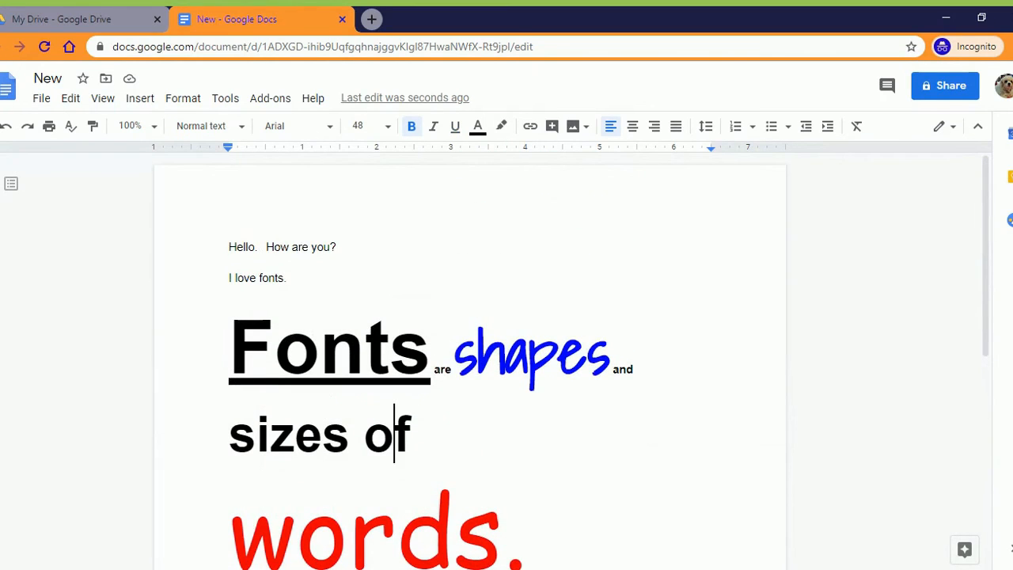
pyautogui.moveTo(266, 247); pyautogui.dragTo(331, 247)
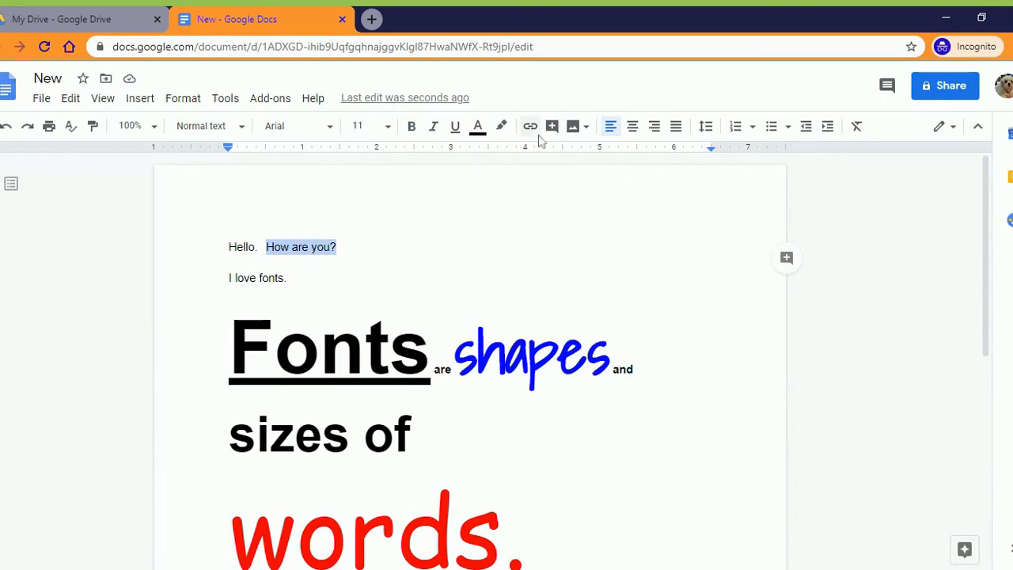
pyautogui.click(502, 129)
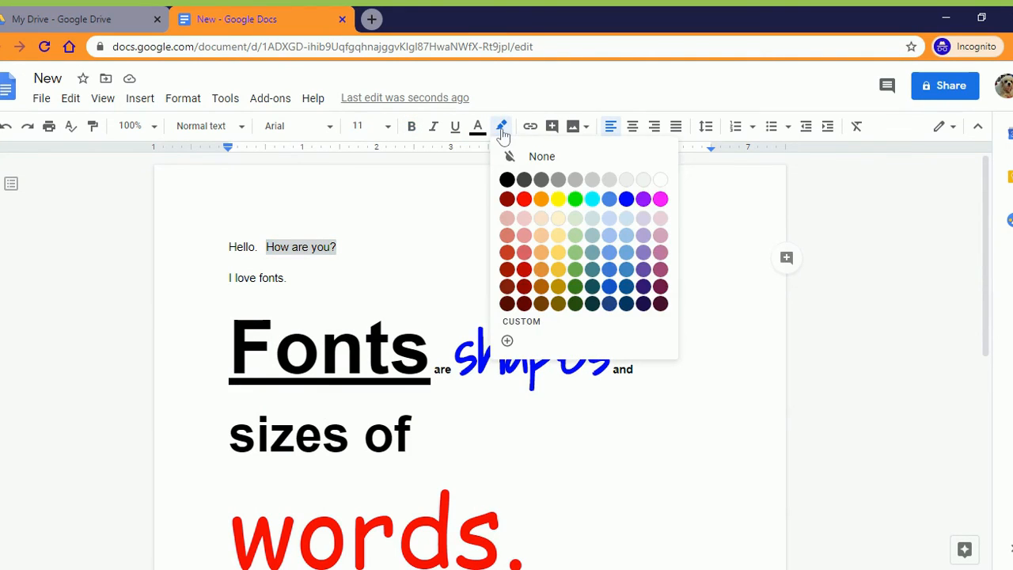
pyautogui.click(557, 201)
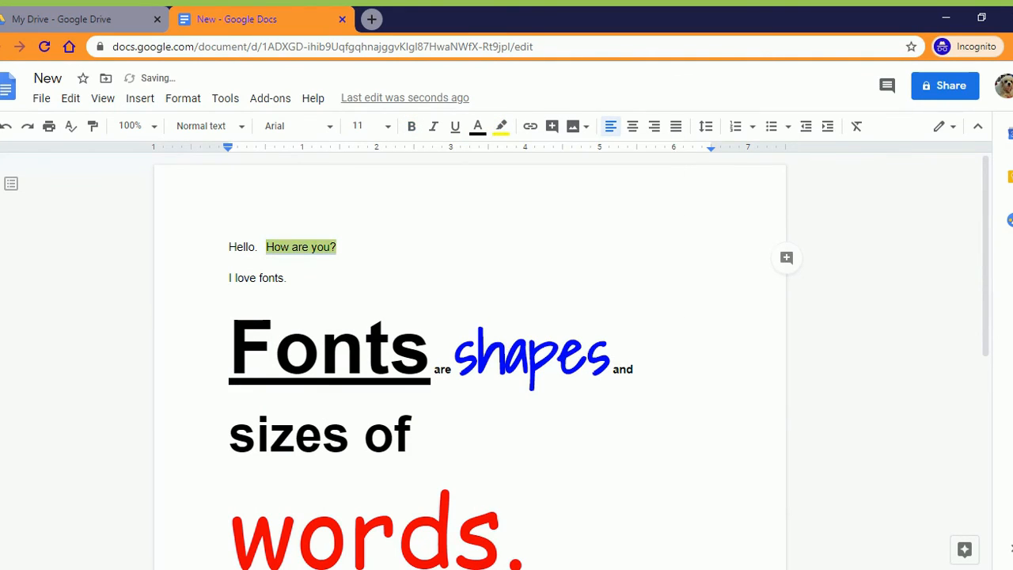
# Step: Place the cursor after "How are you?", add Dancing Script from the additional fonts and make it the font there
pyautogui.click(339, 247)
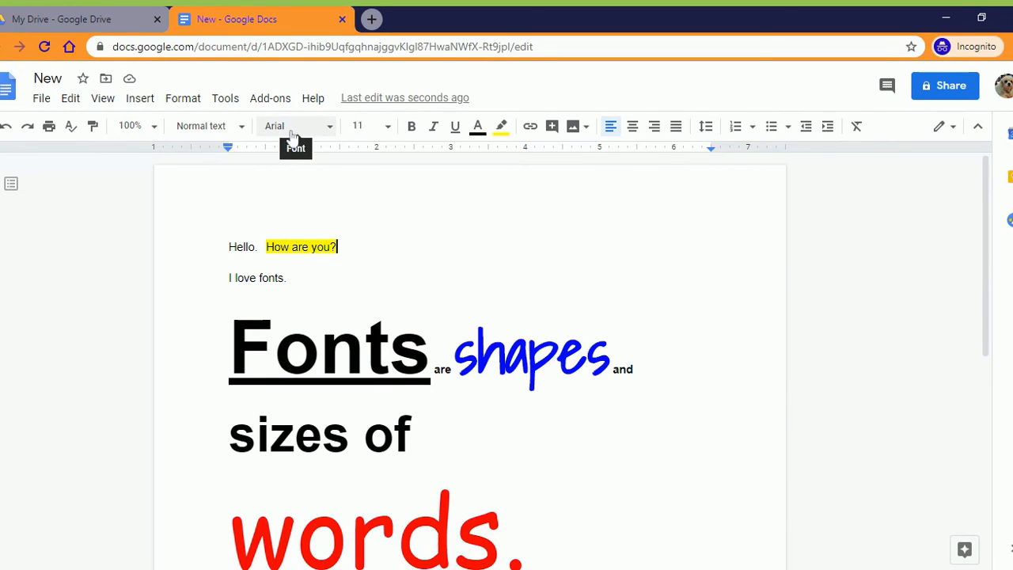
pyautogui.click(330, 129)
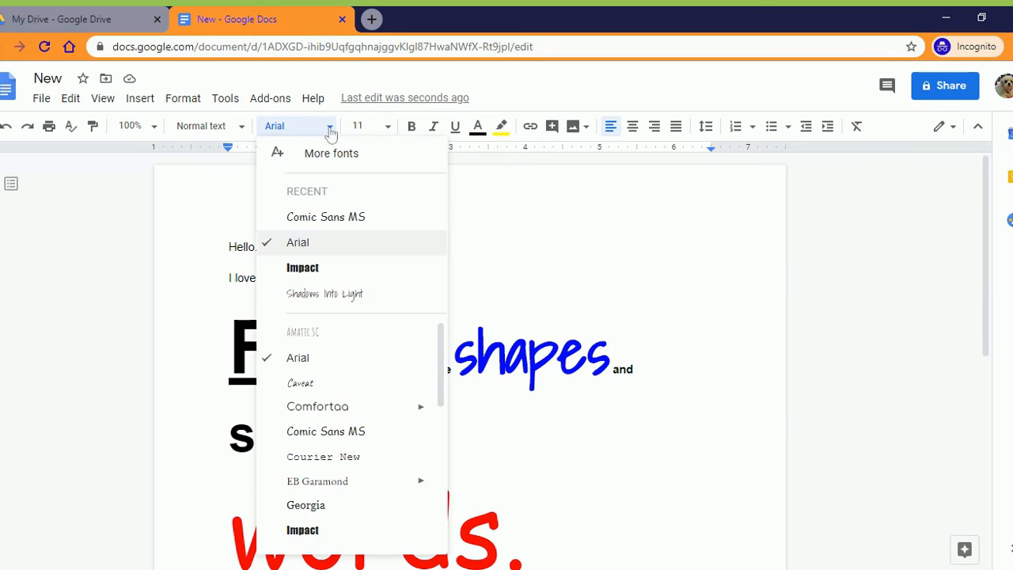
pyautogui.click(328, 161)
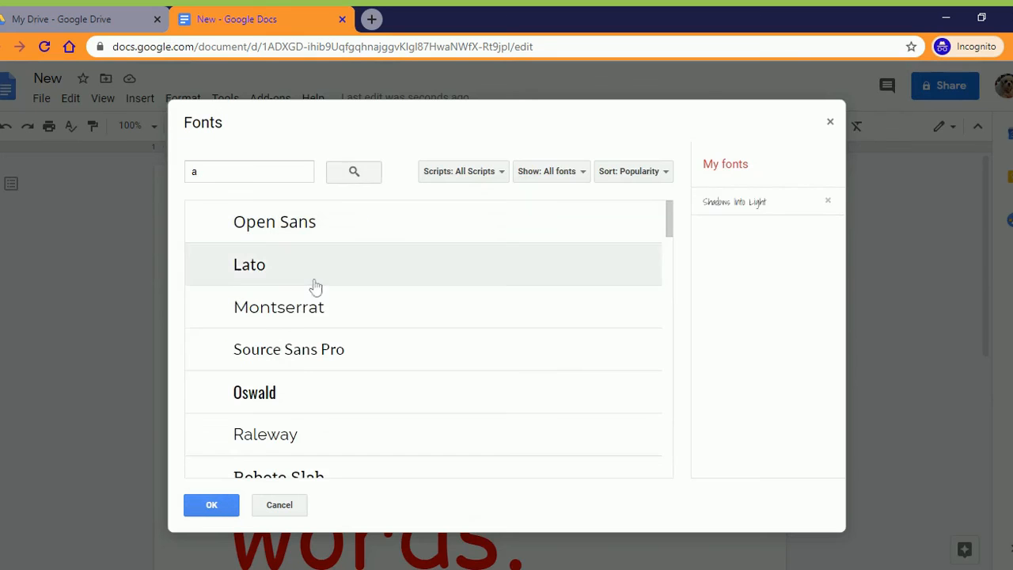
pyautogui.scroll(-15, 289, 422)
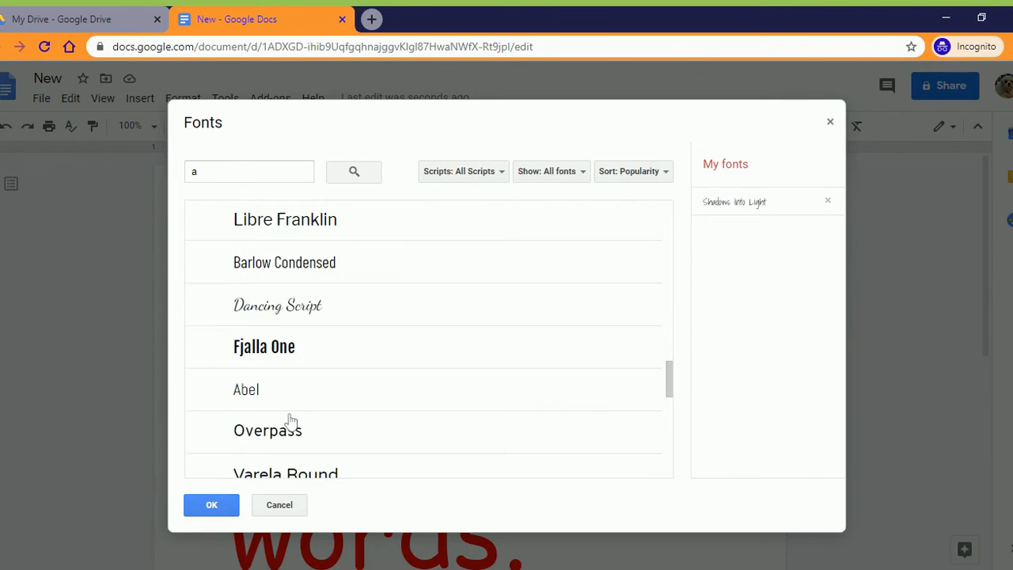
pyautogui.click(291, 305)
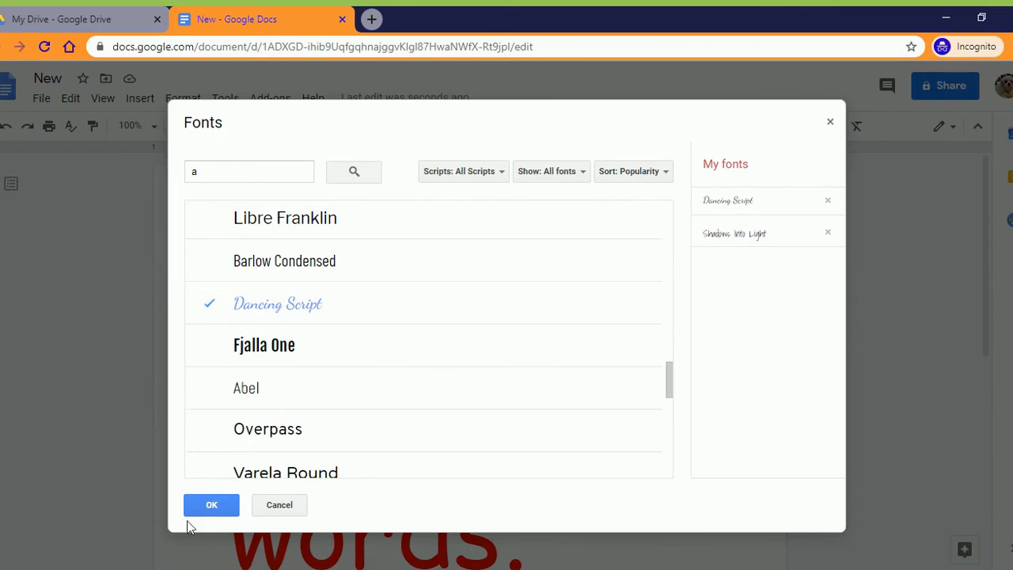
pyautogui.click(217, 511)
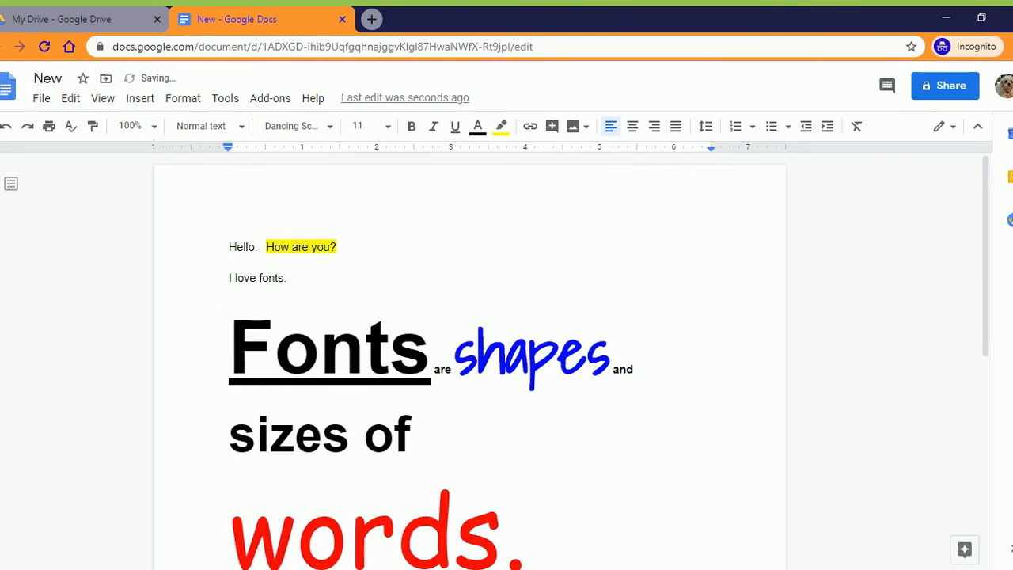
pyautogui.click(387, 127)
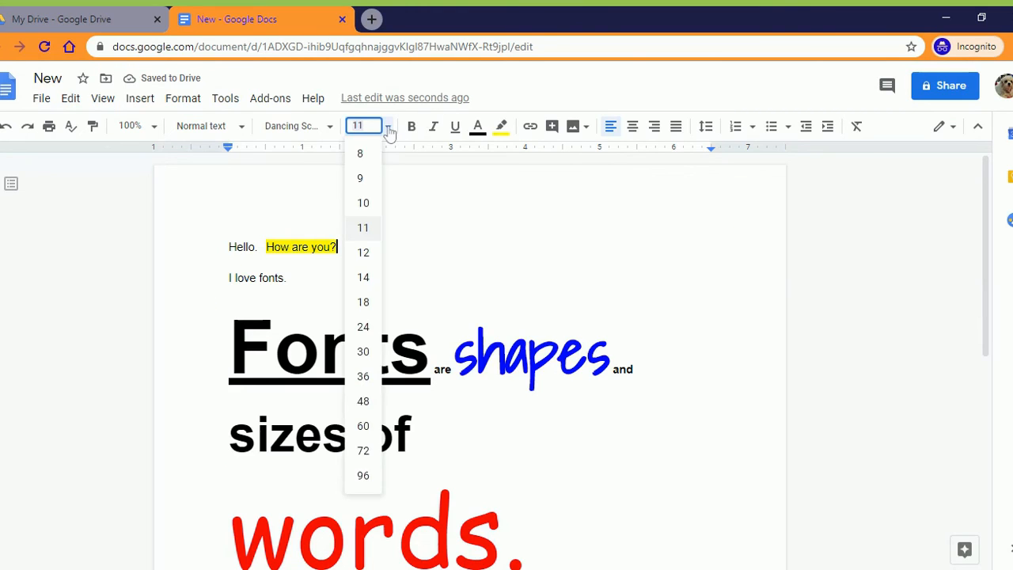
pyautogui.click(388, 129)
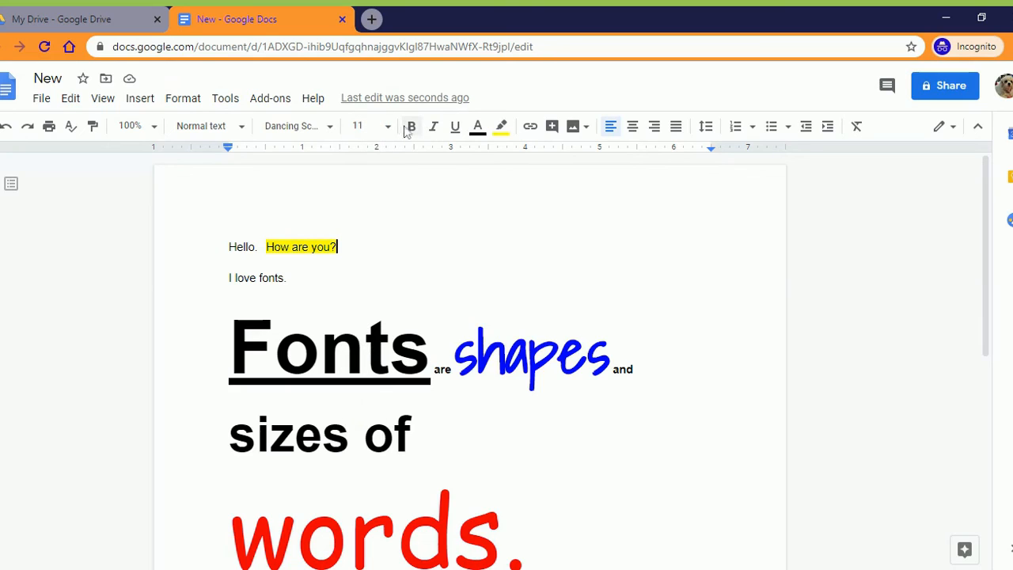